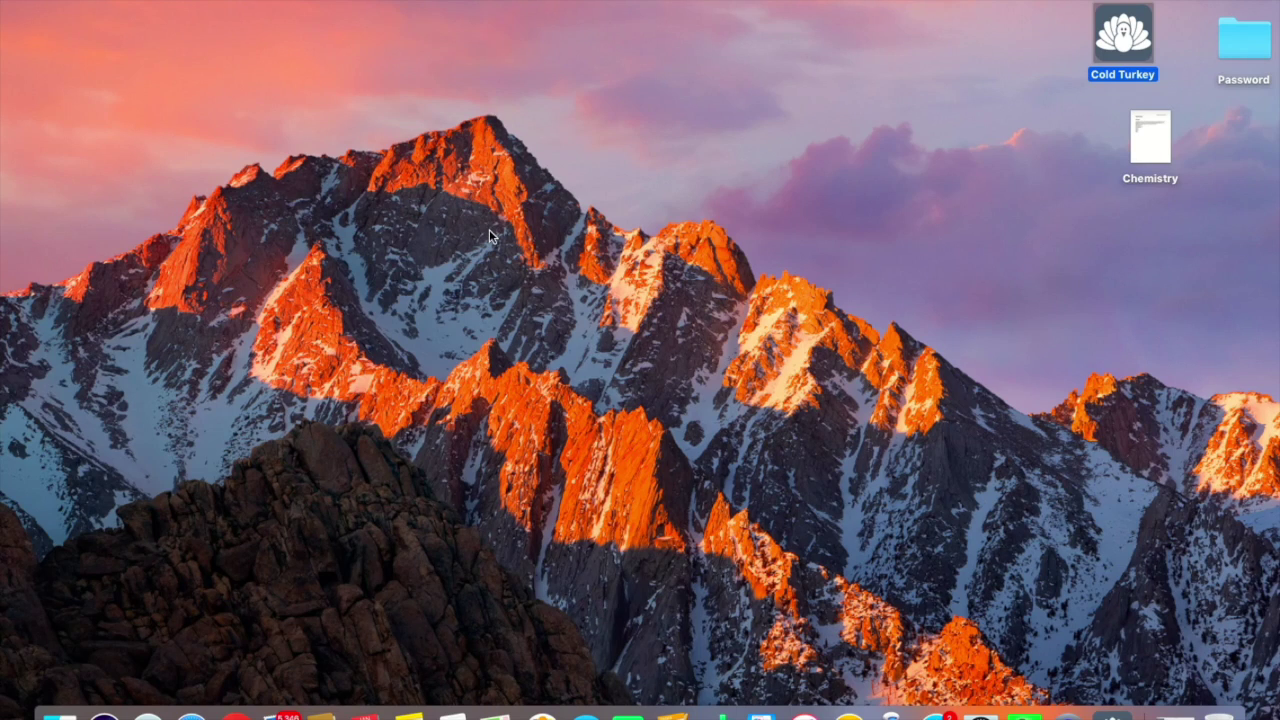
Step: Visit 4chan.org in Chrome to check whether the site is blocked, and close the browser window
{"action": "left_click", "coordinate": [236, 715]}
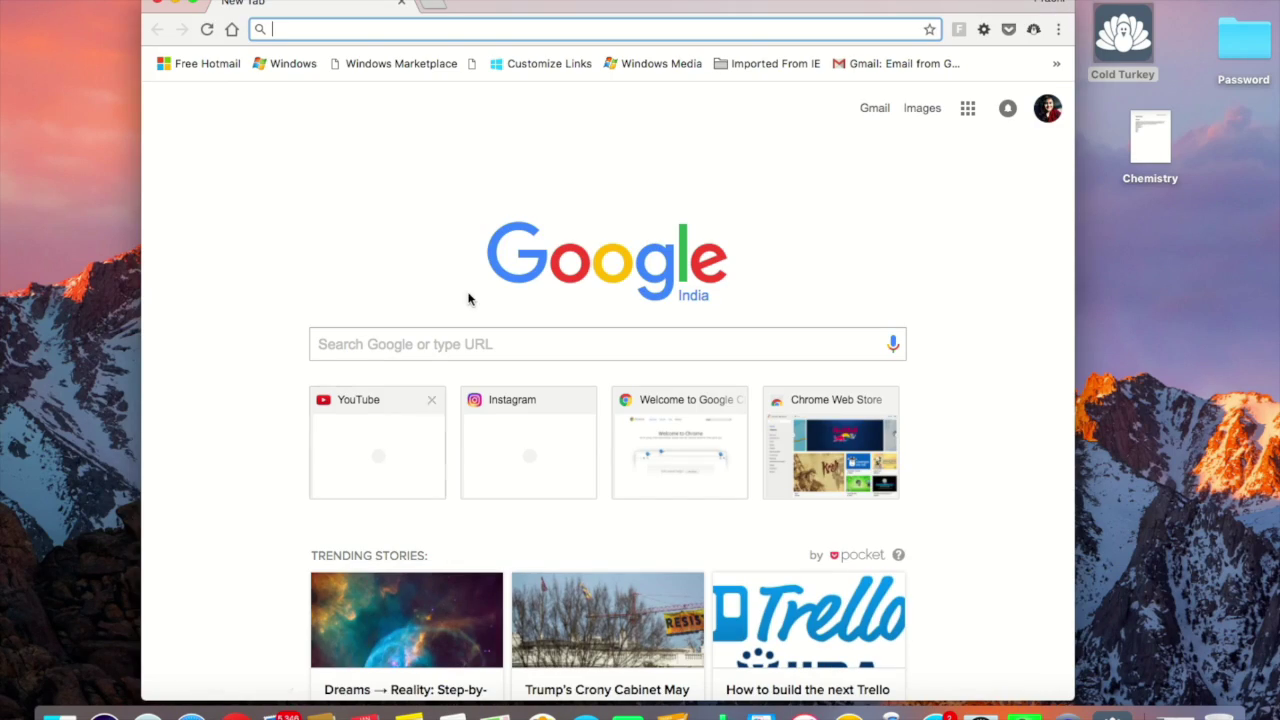
{"action": "type", "text": "4chan.org"}
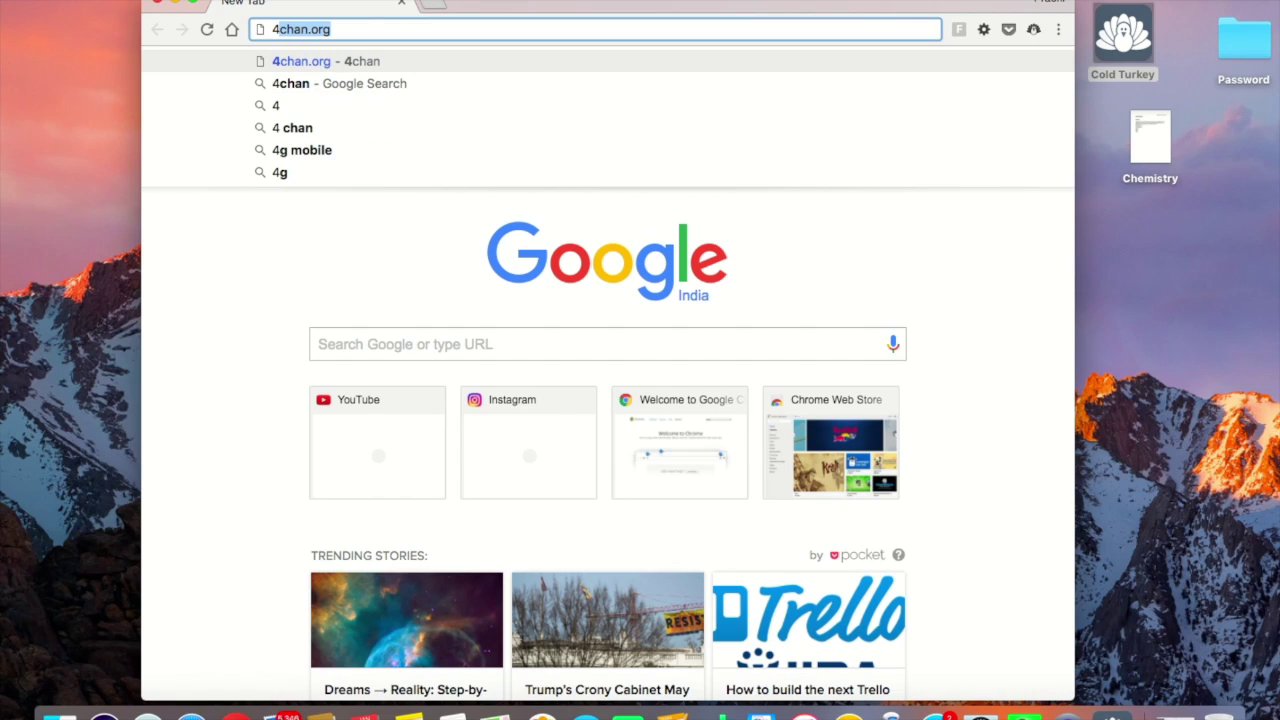
{"action": "key", "text": "Return"}
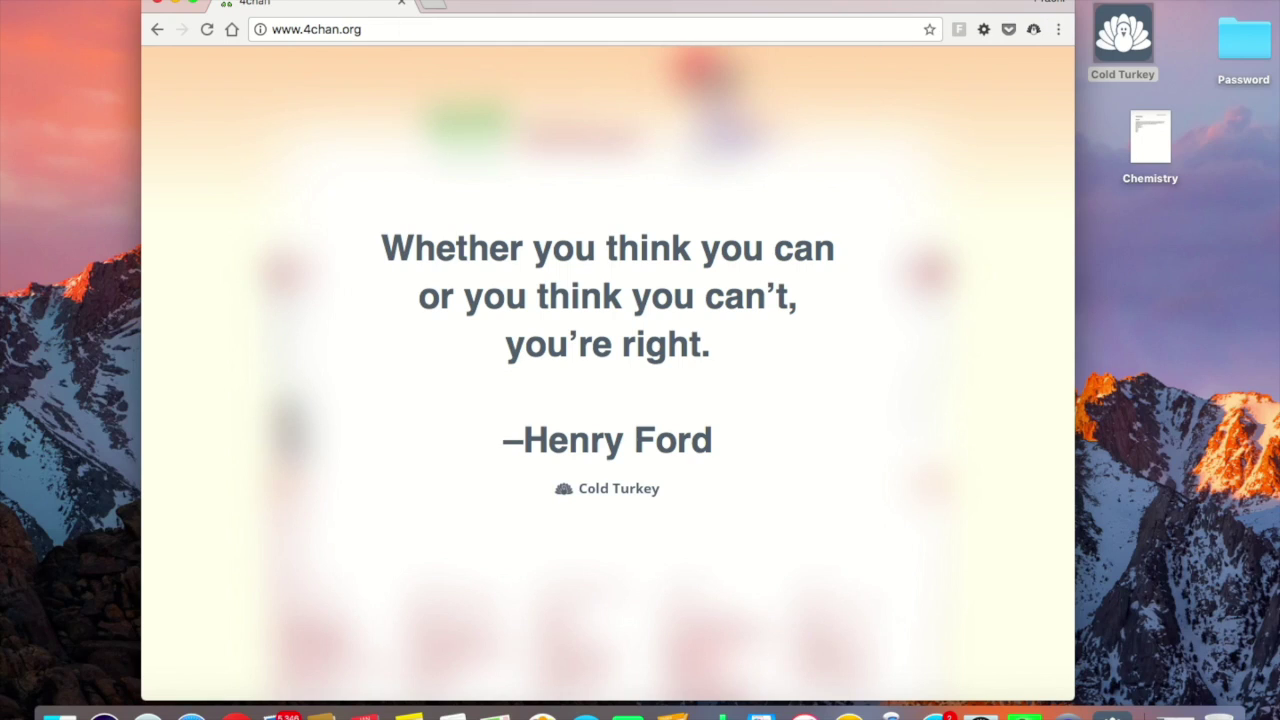
{"action": "left_click", "coordinate": [158, 3]}
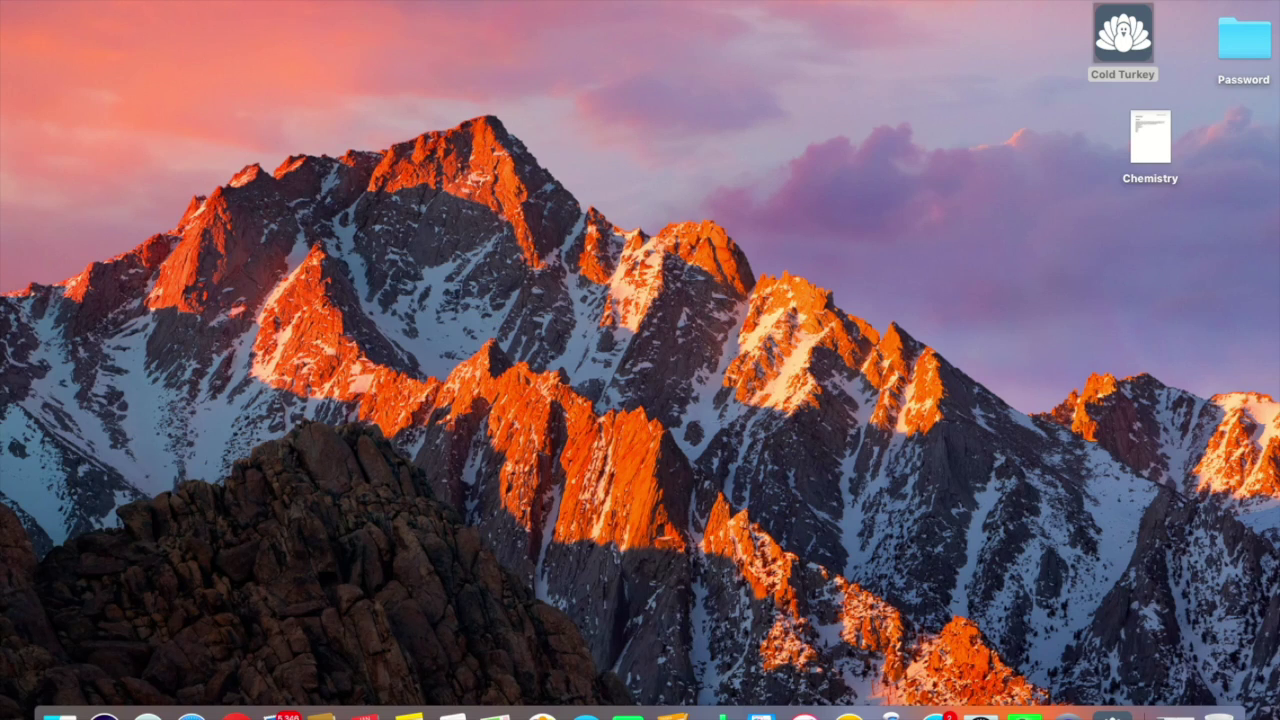
Step: Check the block and uninstall options in Cold Turkey's status menu
{"action": "left_click", "coordinate": [925, 2]}
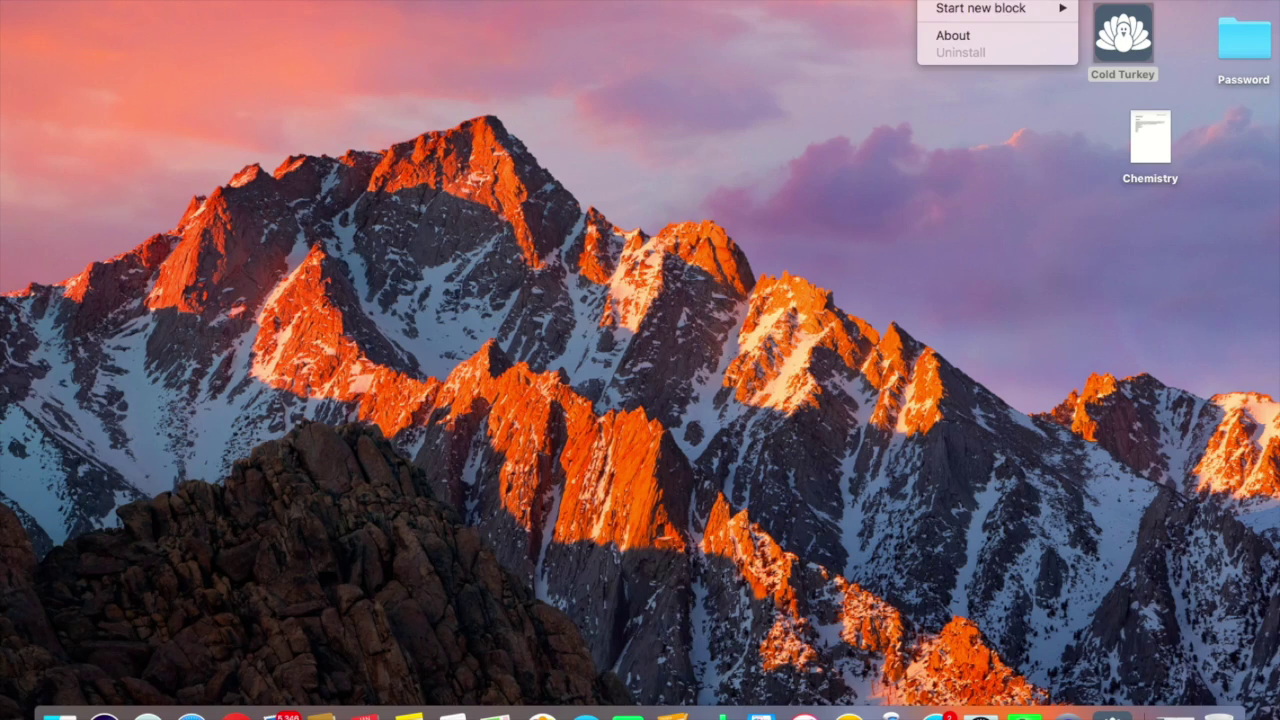
{"action": "left_click", "coordinate": [732, 114]}
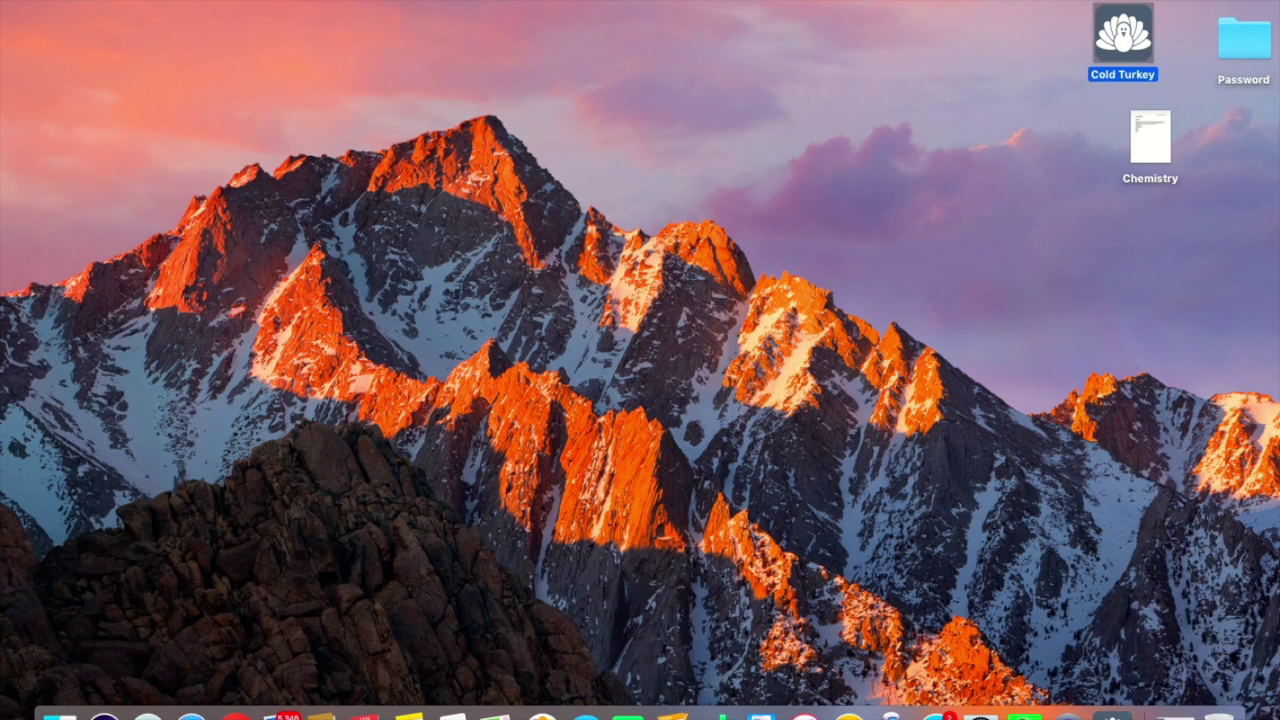
Step: Open the system Date & Time preferences and unlock them for changes with the account password
{"action": "left_click", "coordinate": [990, 0]}
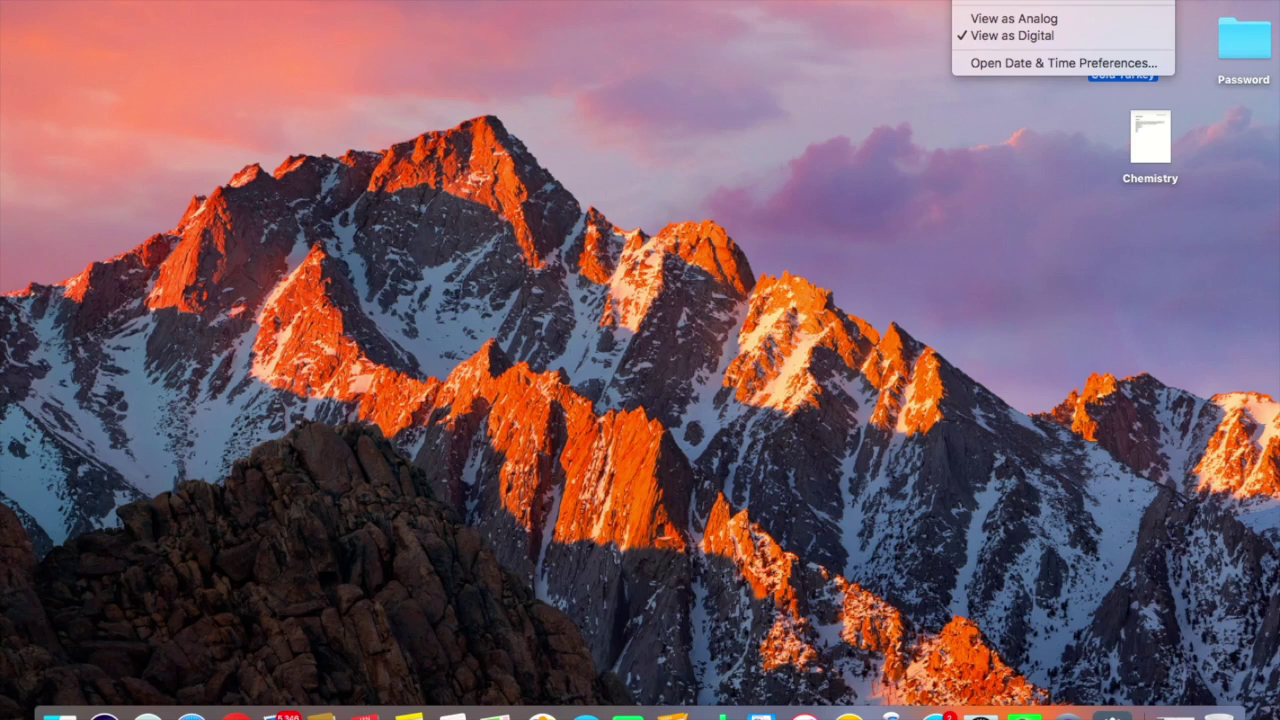
{"action": "left_click", "coordinate": [1062, 66]}
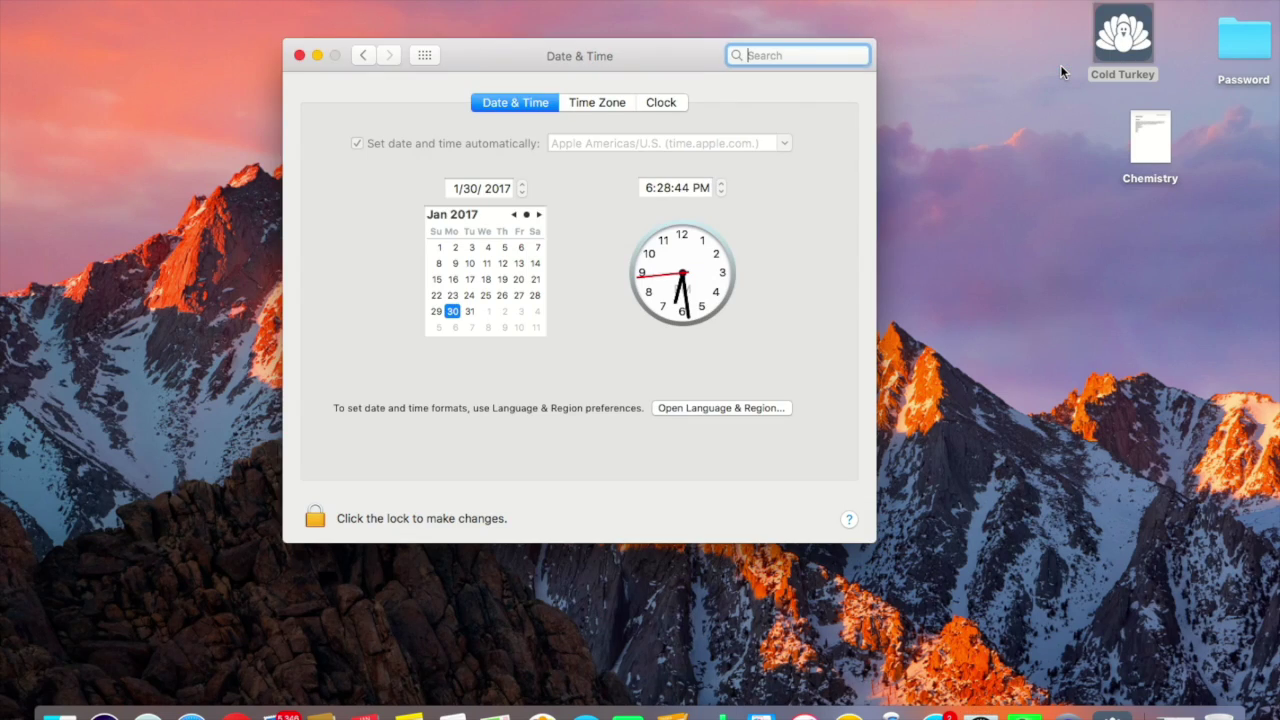
{"action": "left_click", "coordinate": [317, 521]}
{"action": "type", "text": "•••••"}
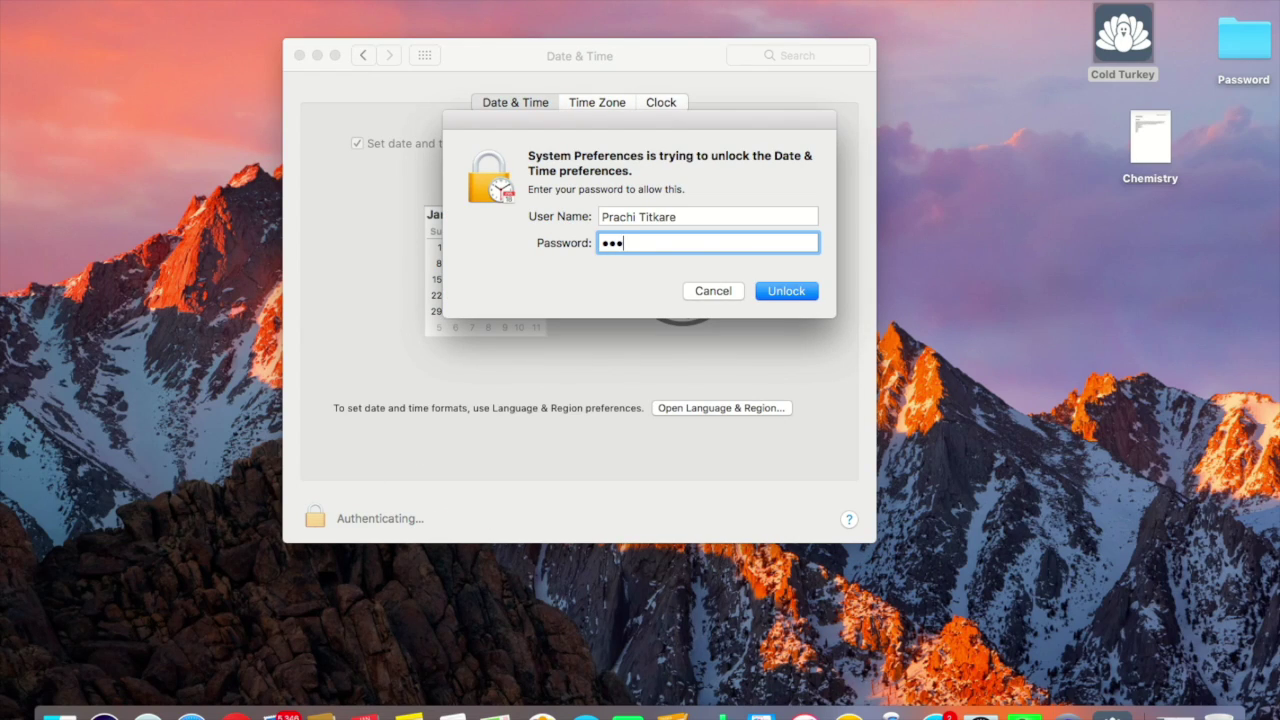
{"action": "type", "text": "•"}
{"action": "key", "text": "Return"}
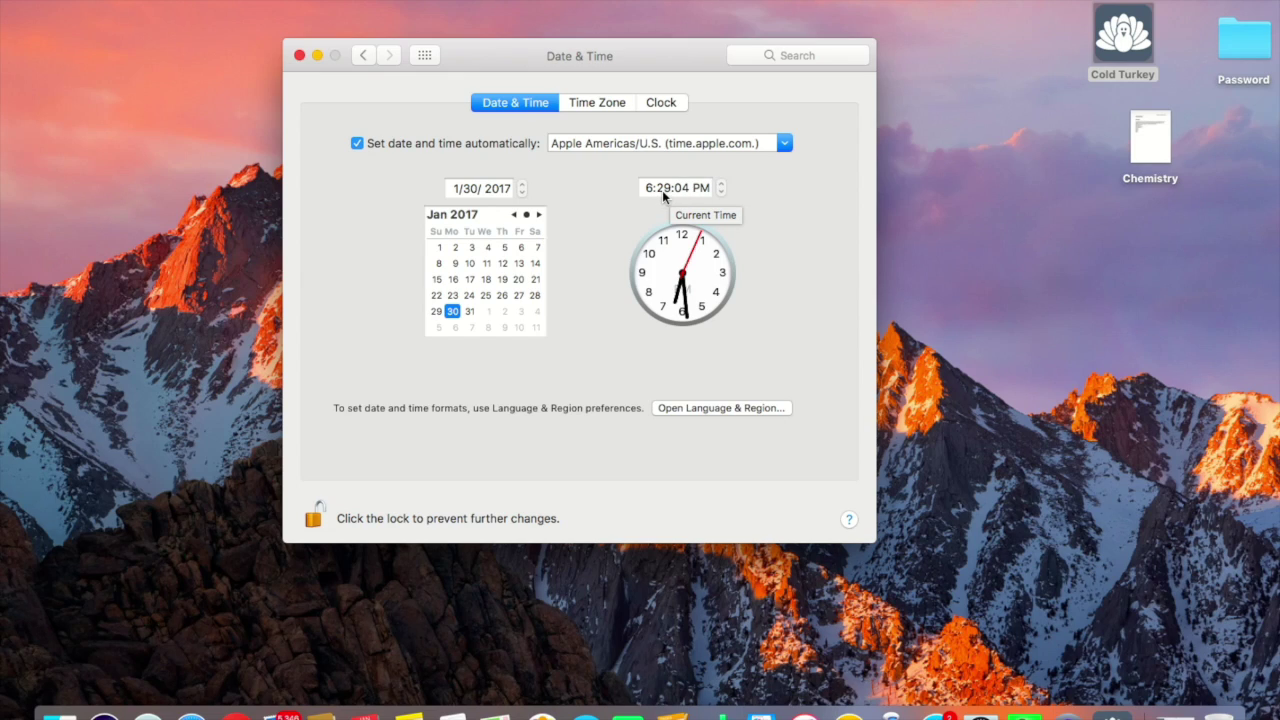
Step: Turn off automatic date and time, set the clock's hour to 7 PM, save it and minimize the preferences window
{"action": "left_click", "coordinate": [647, 190]}
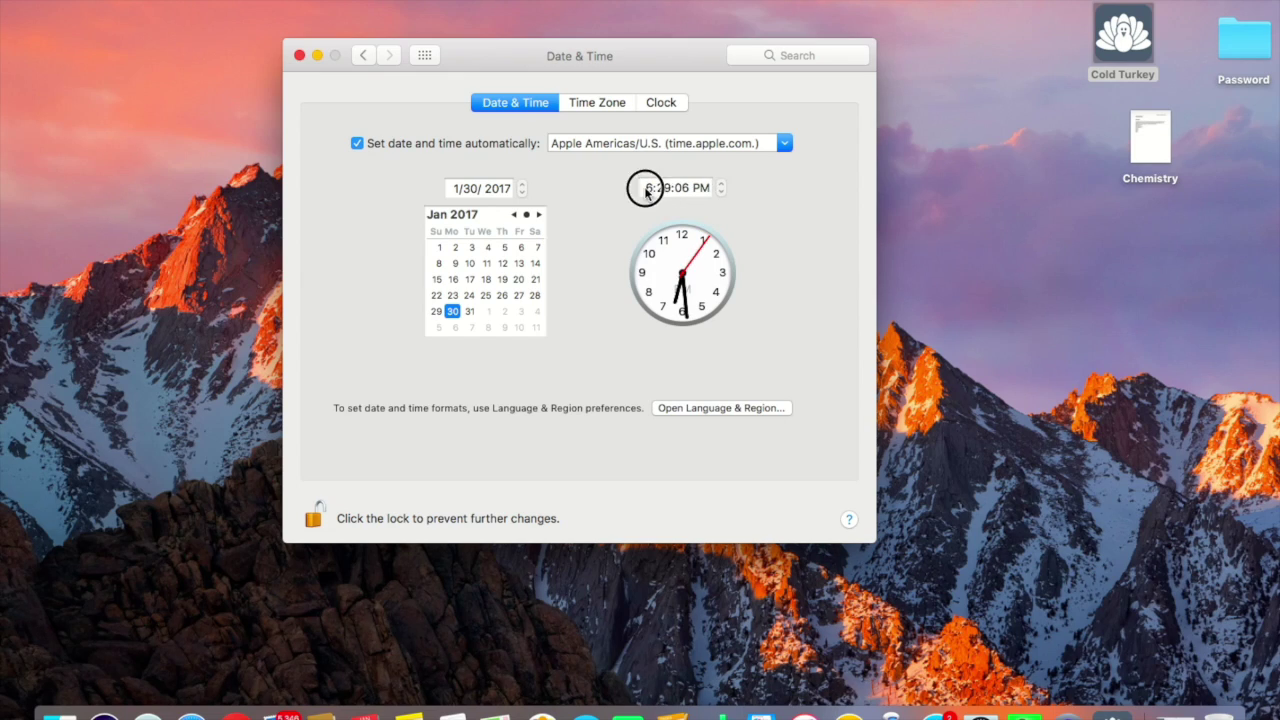
{"action": "left_click", "coordinate": [357, 145]}
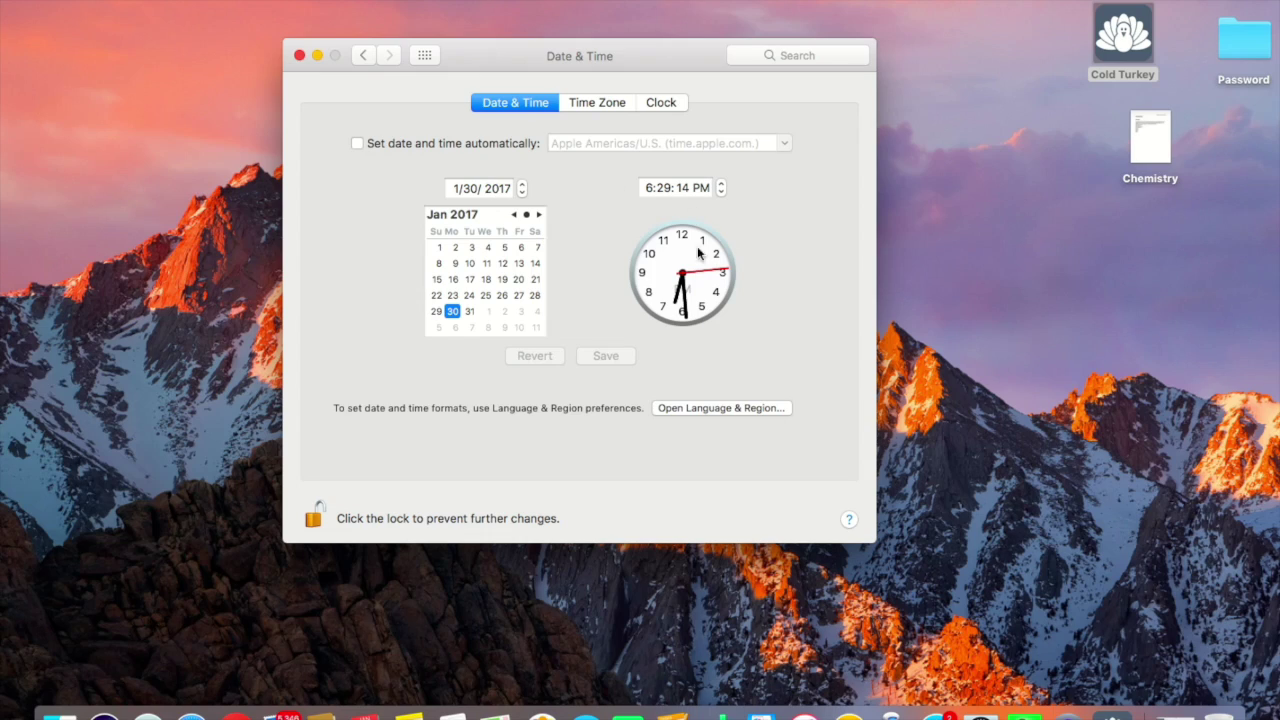
{"action": "left_click", "coordinate": [652, 188]}
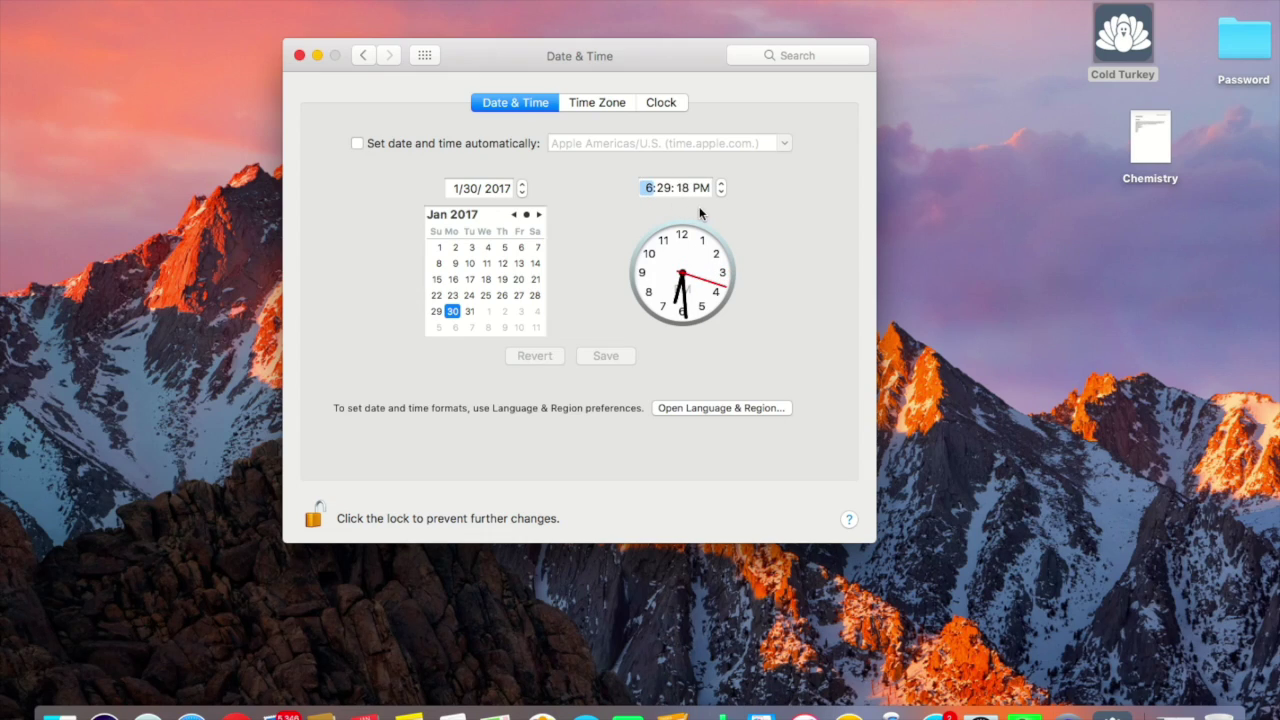
{"action": "key", "text": "Up"}
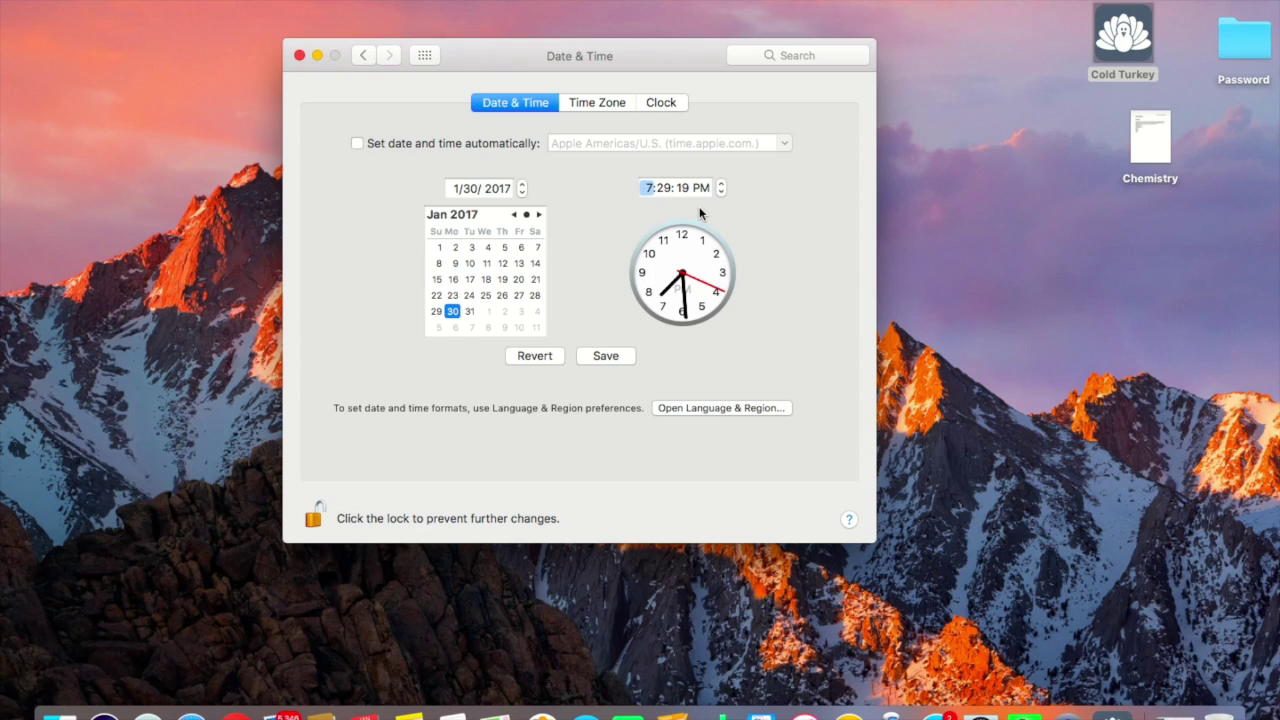
{"action": "left_click", "coordinate": [611, 357]}
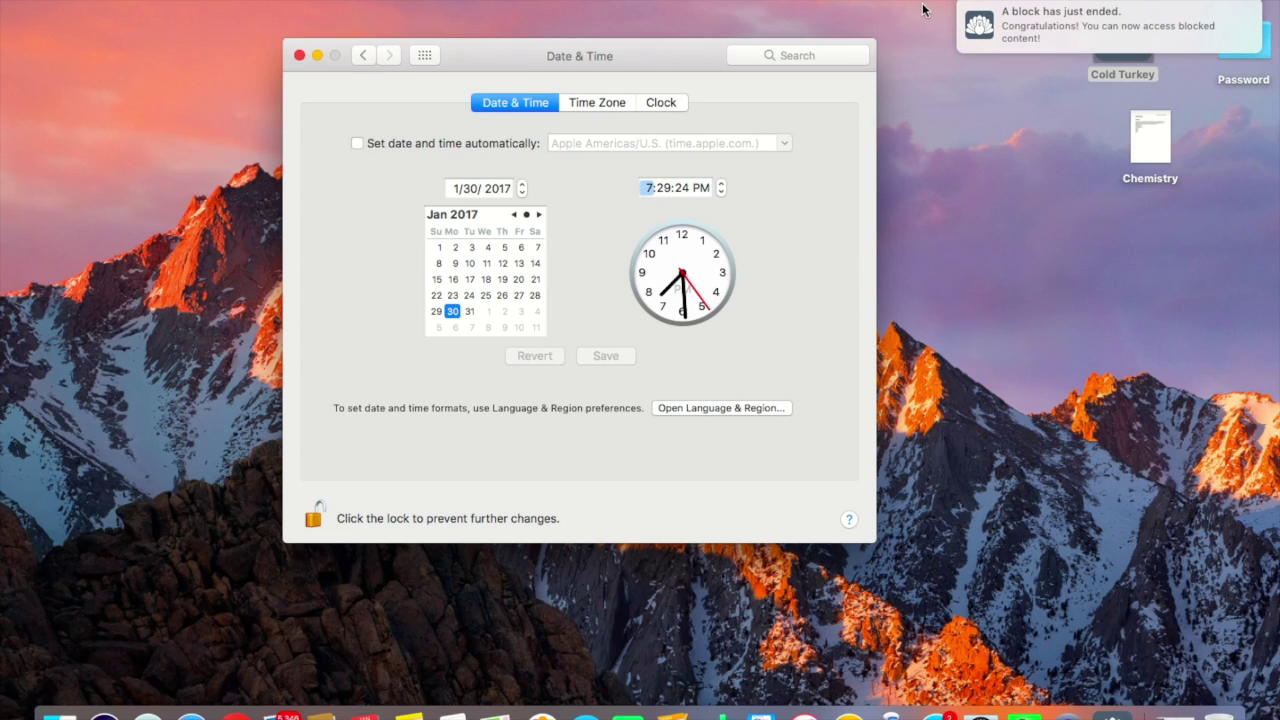
{"action": "left_click", "coordinate": [317, 55]}
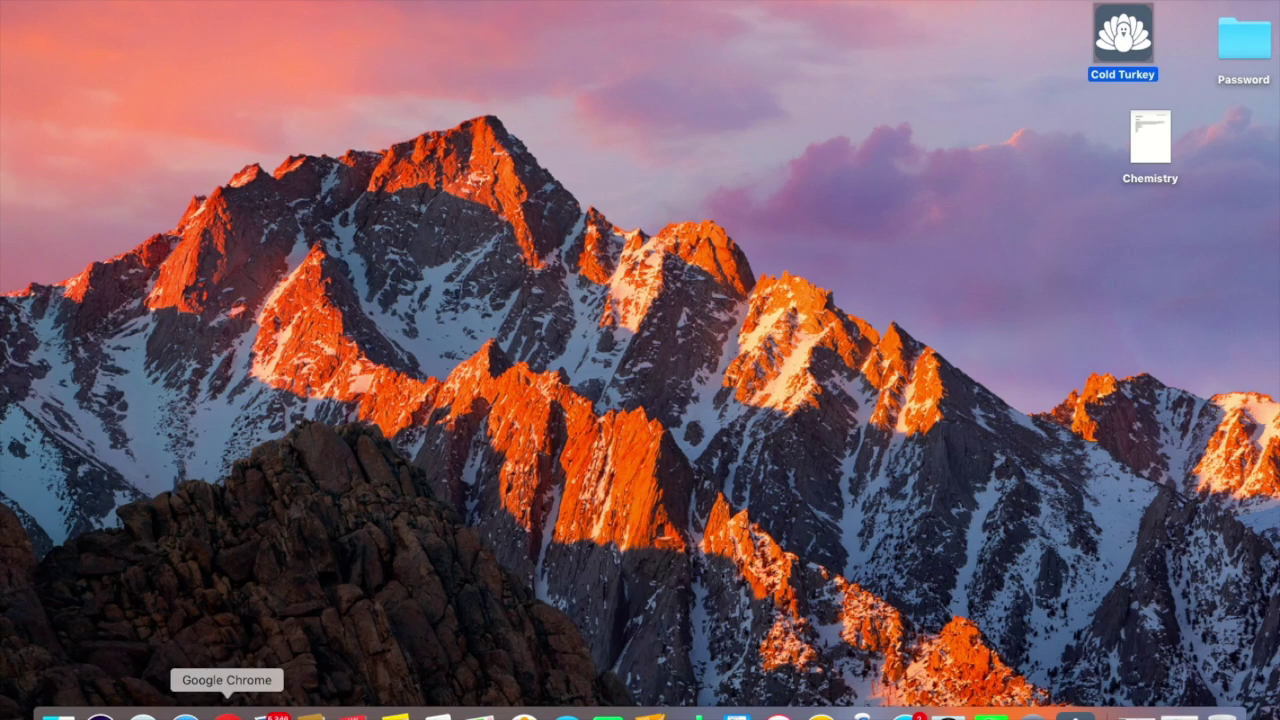
Step: Switch to Chrome and load 4chan.org again to test the block
{"action": "left_click", "coordinate": [227, 716]}
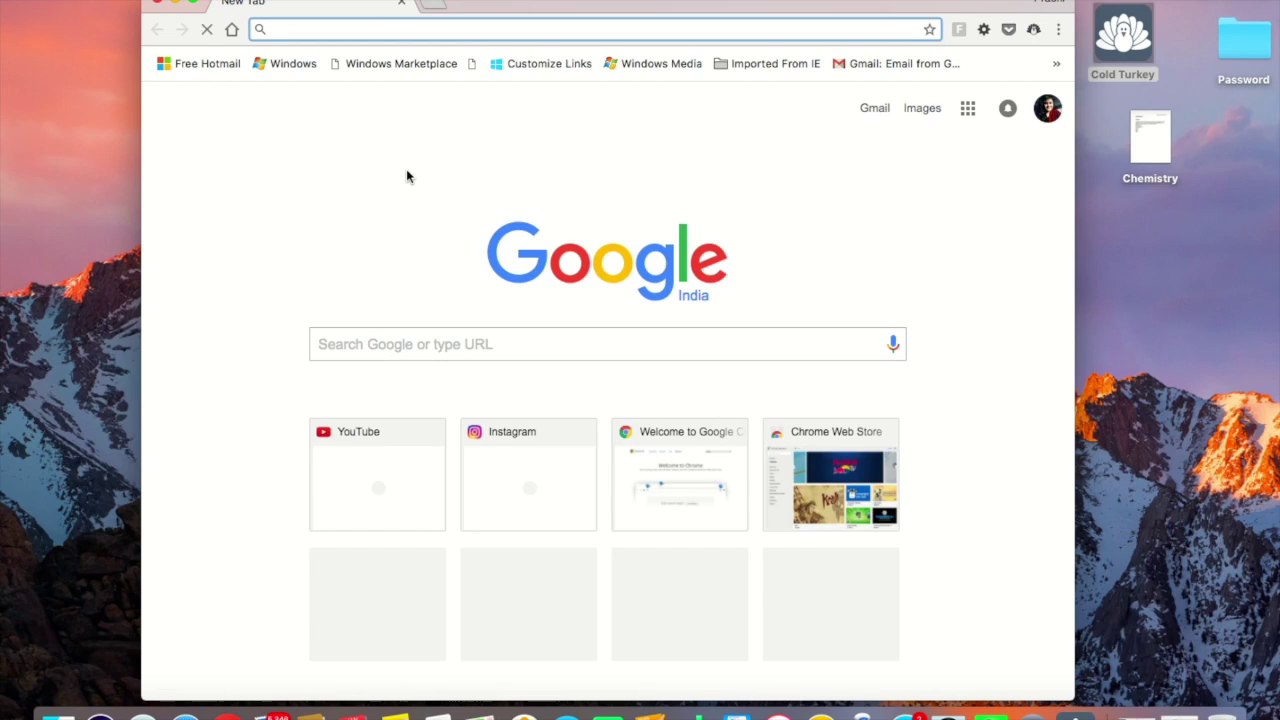
{"action": "type", "text": "4"}
{"action": "key", "text": "Return"}
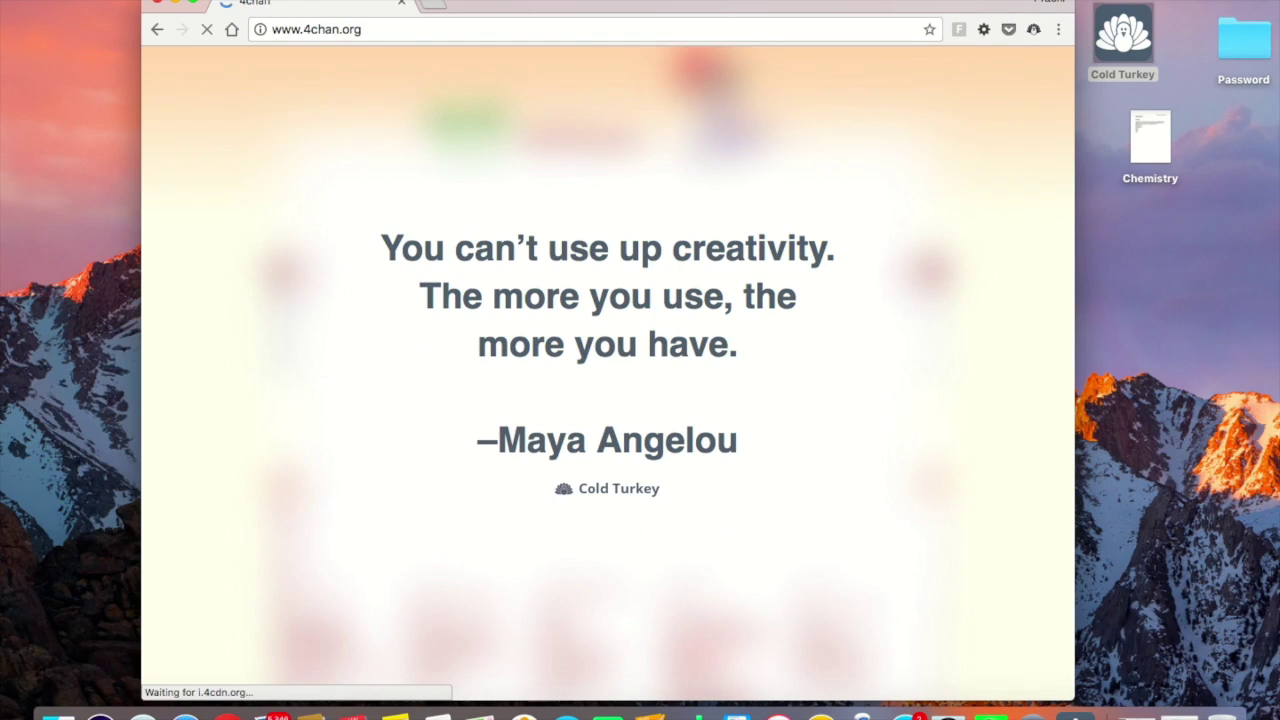
Step: Open Chrome's extensions page in a new tab and switch the Cold Turkey extension off and on again
{"action": "left_click", "coordinate": [431, 8]}
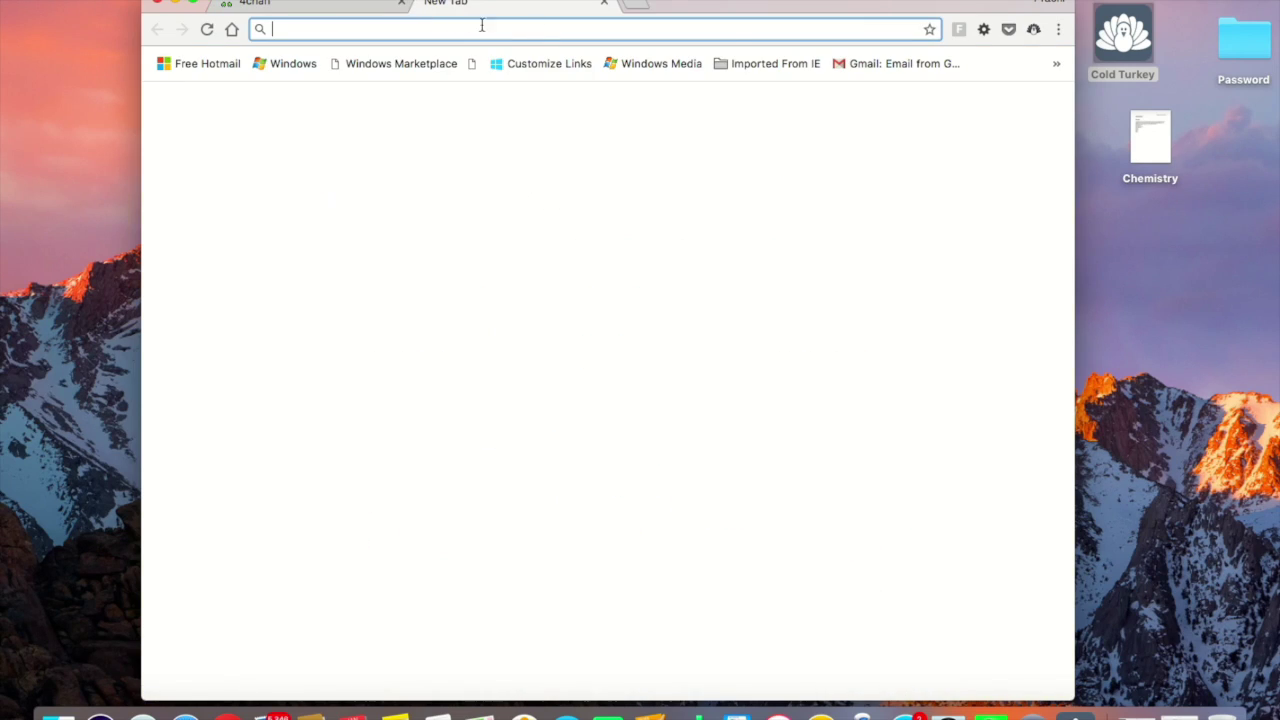
{"action": "left_click", "coordinate": [1058, 29]}
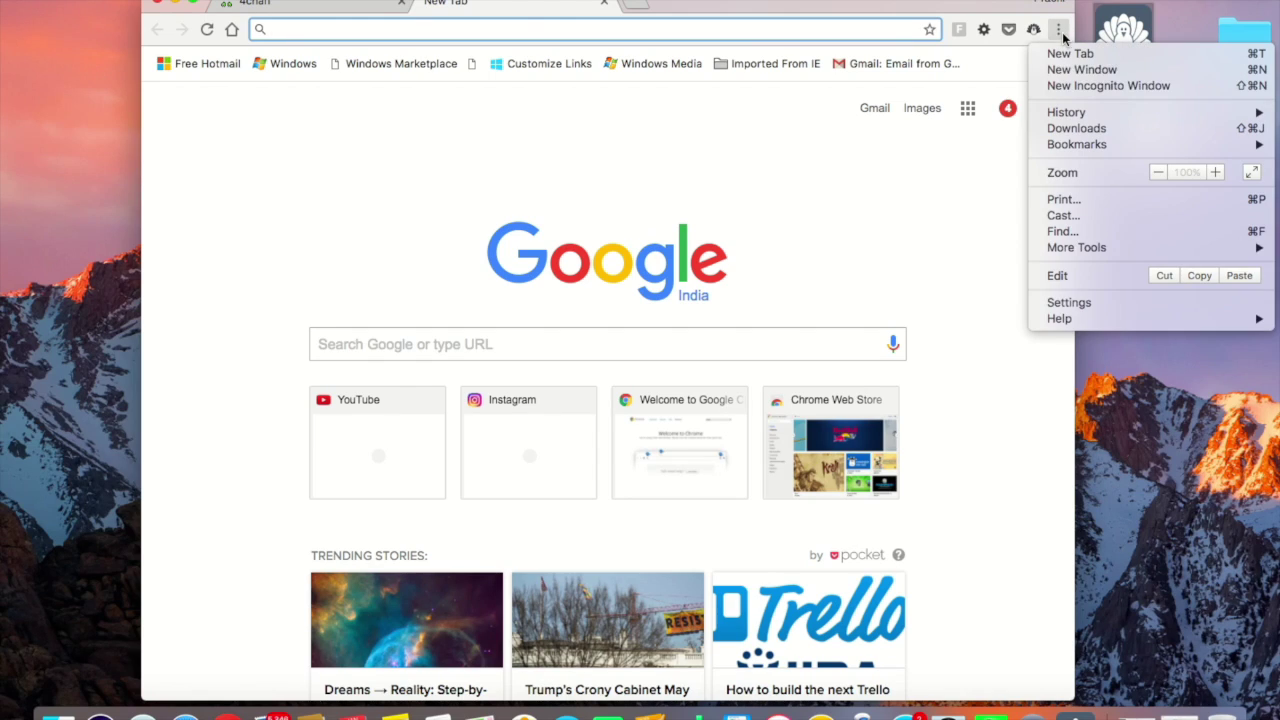
{"action": "left_click", "coordinate": [1076, 299]}
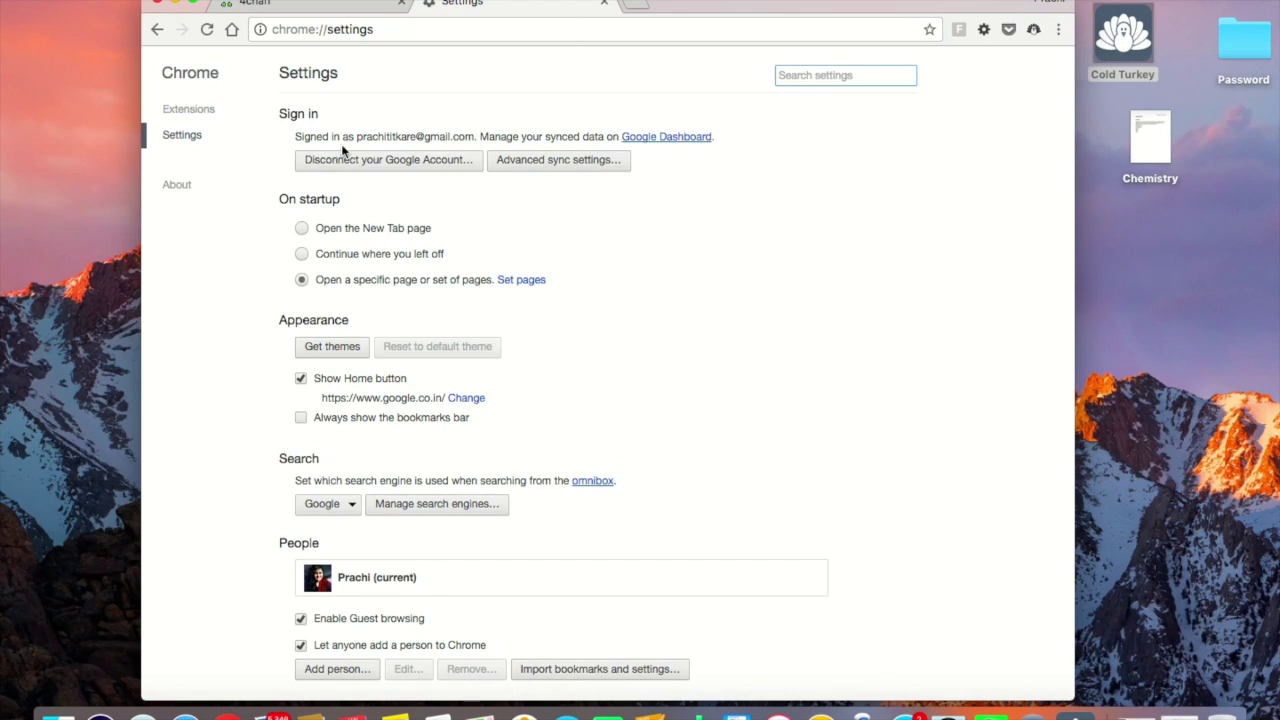
{"action": "left_click", "coordinate": [189, 112]}
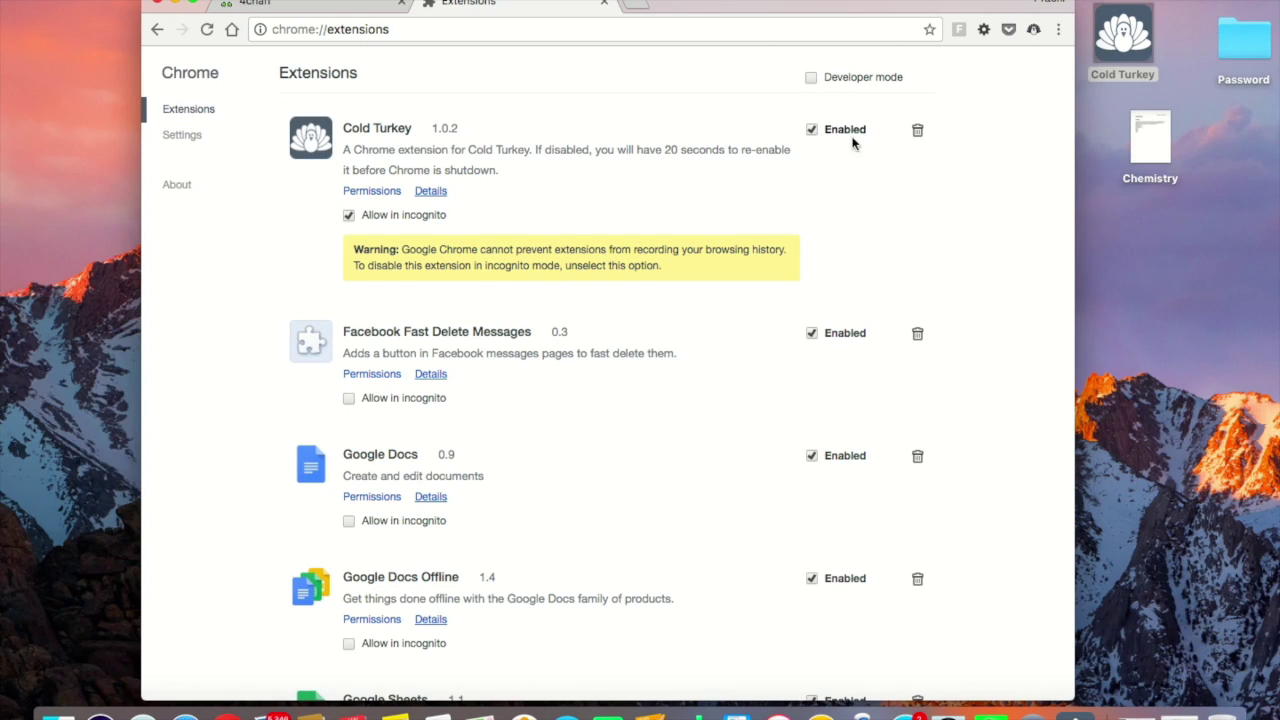
{"action": "left_click", "coordinate": [811, 130]}
{"action": "left_click", "coordinate": [811, 130]}
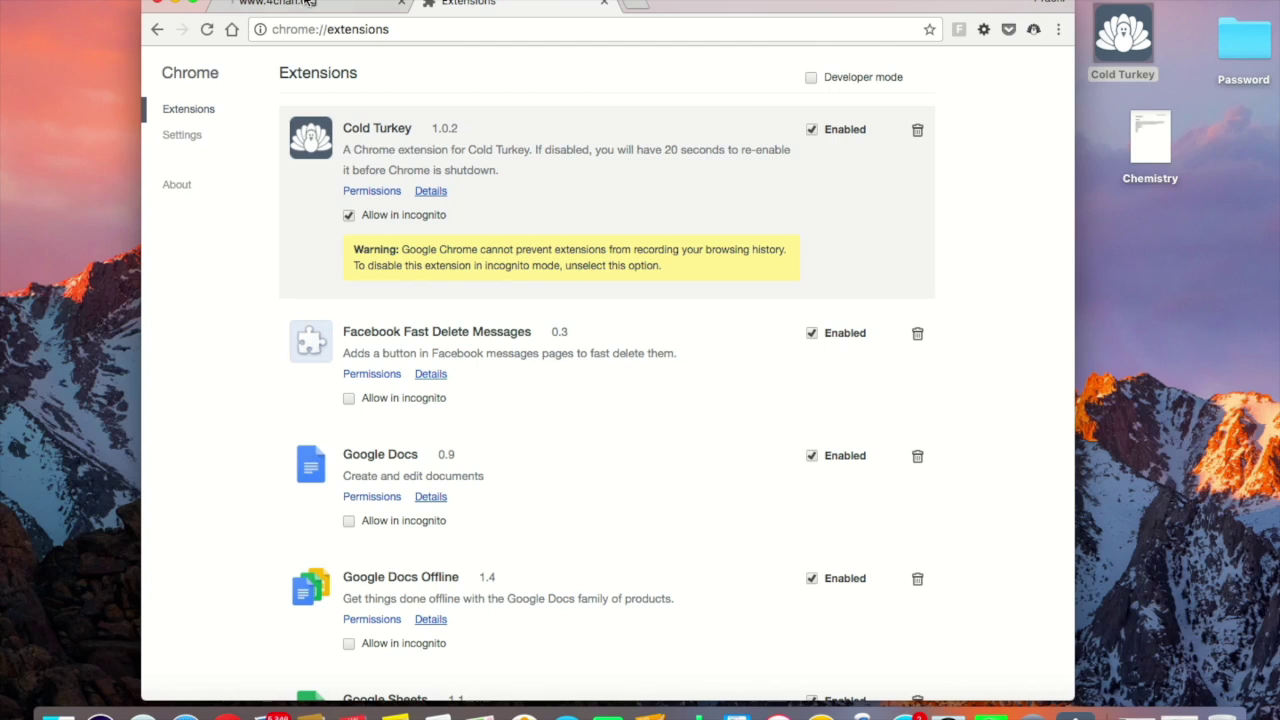
Step: Reload the 4chan page twice to recheck the block
{"action": "left_click", "coordinate": [308, 4]}
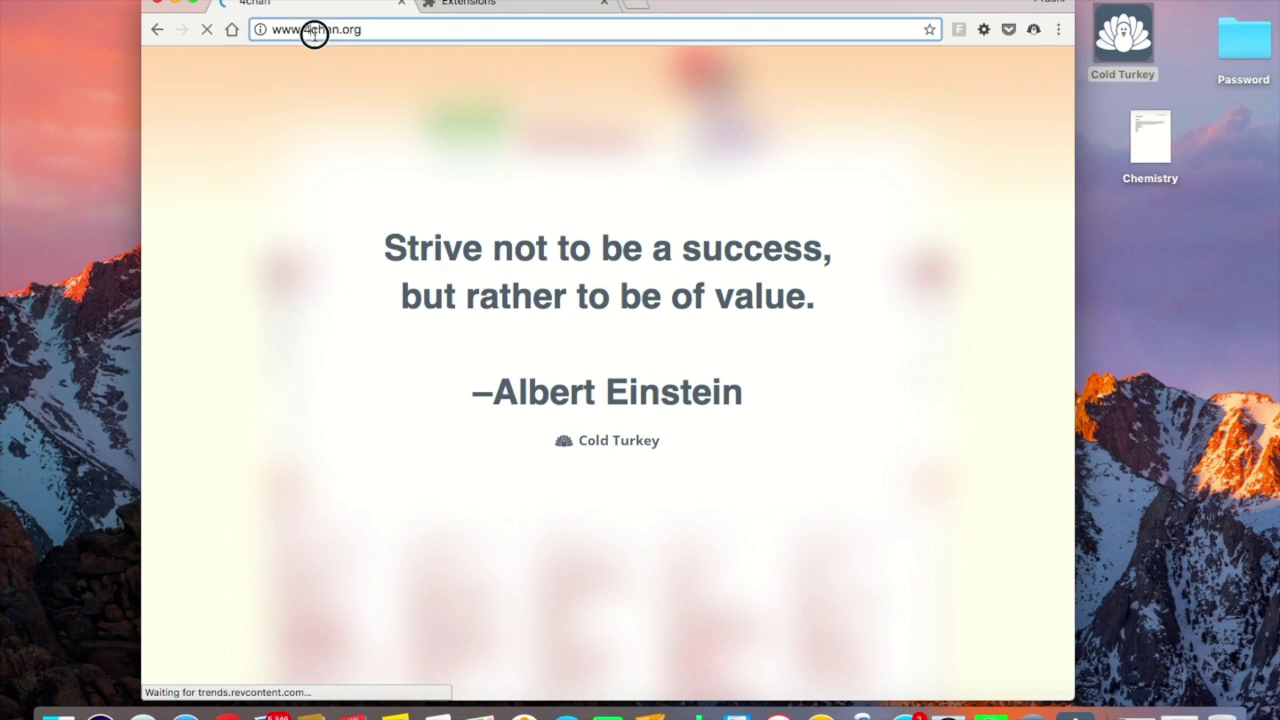
{"action": "left_click", "coordinate": [314, 30]}
{"action": "key", "text": "Return"}
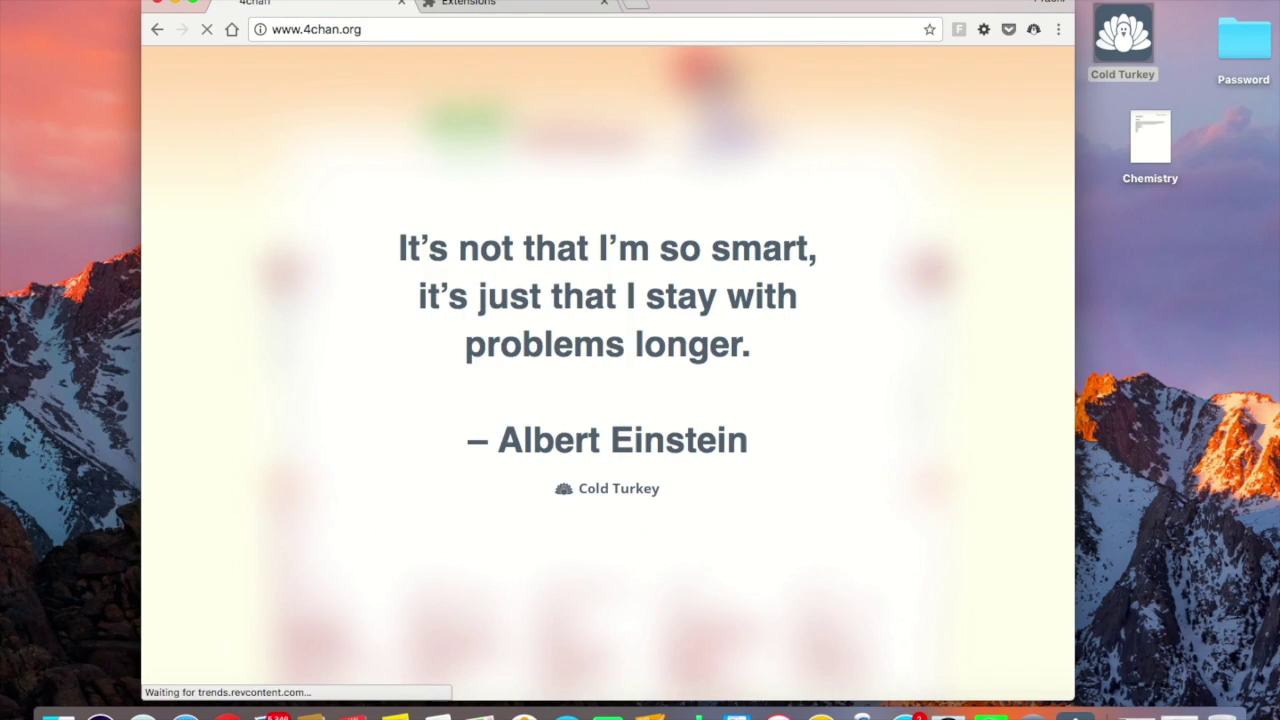
{"action": "left_click", "coordinate": [314, 31]}
{"action": "key", "text": "Return"}
Step: Disallow incognito use for the Cold Turkey extension, dismiss its warning, and disable the extension
{"action": "left_click", "coordinate": [462, 4]}
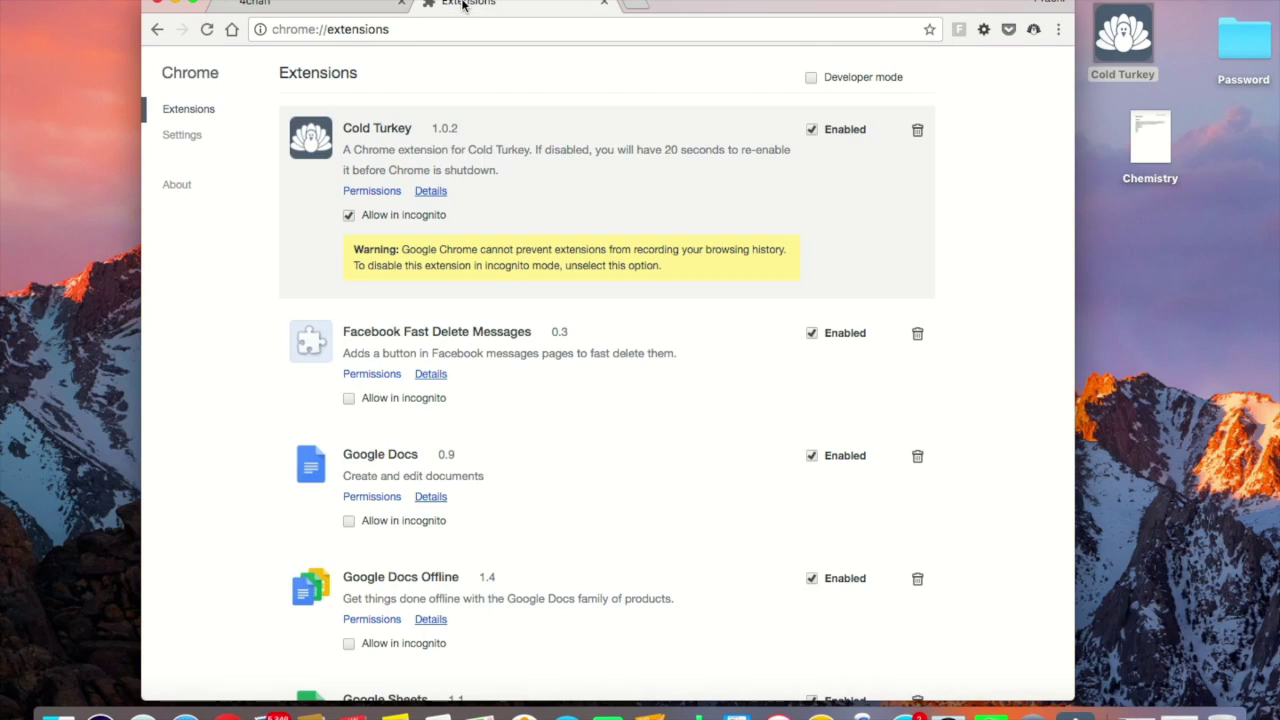
{"action": "left_click", "coordinate": [349, 214]}
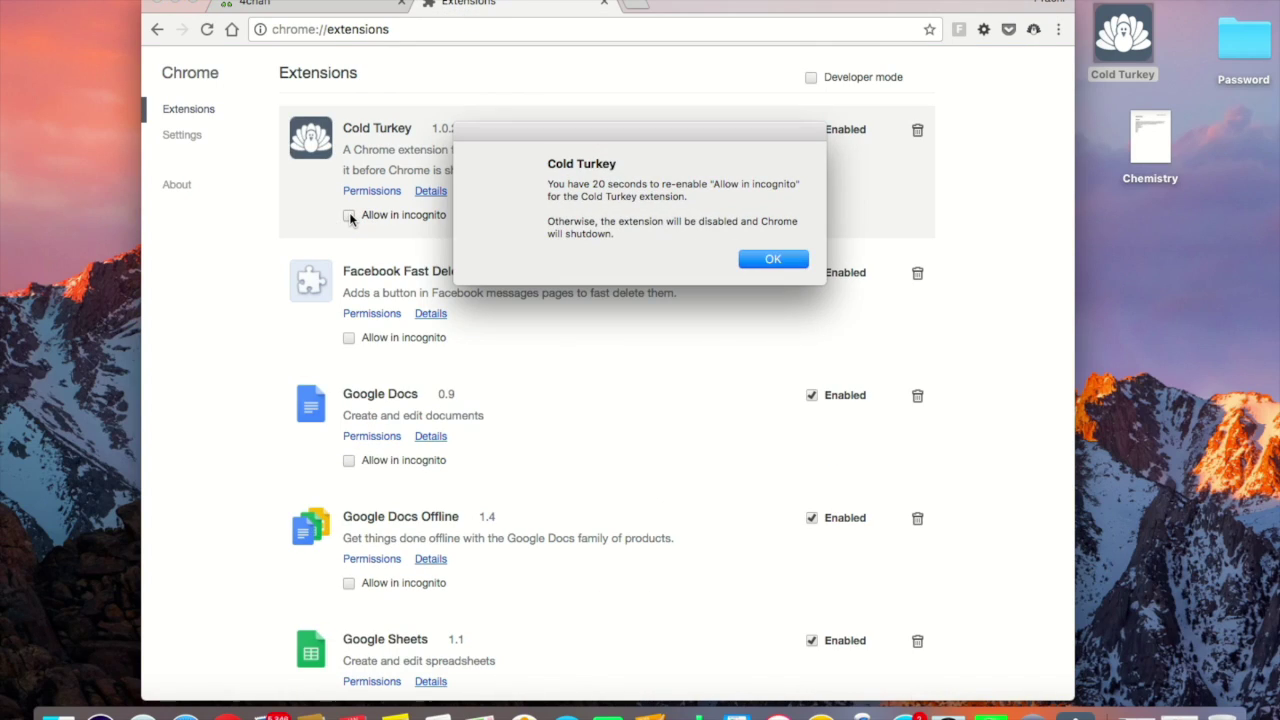
{"action": "left_click", "coordinate": [740, 259]}
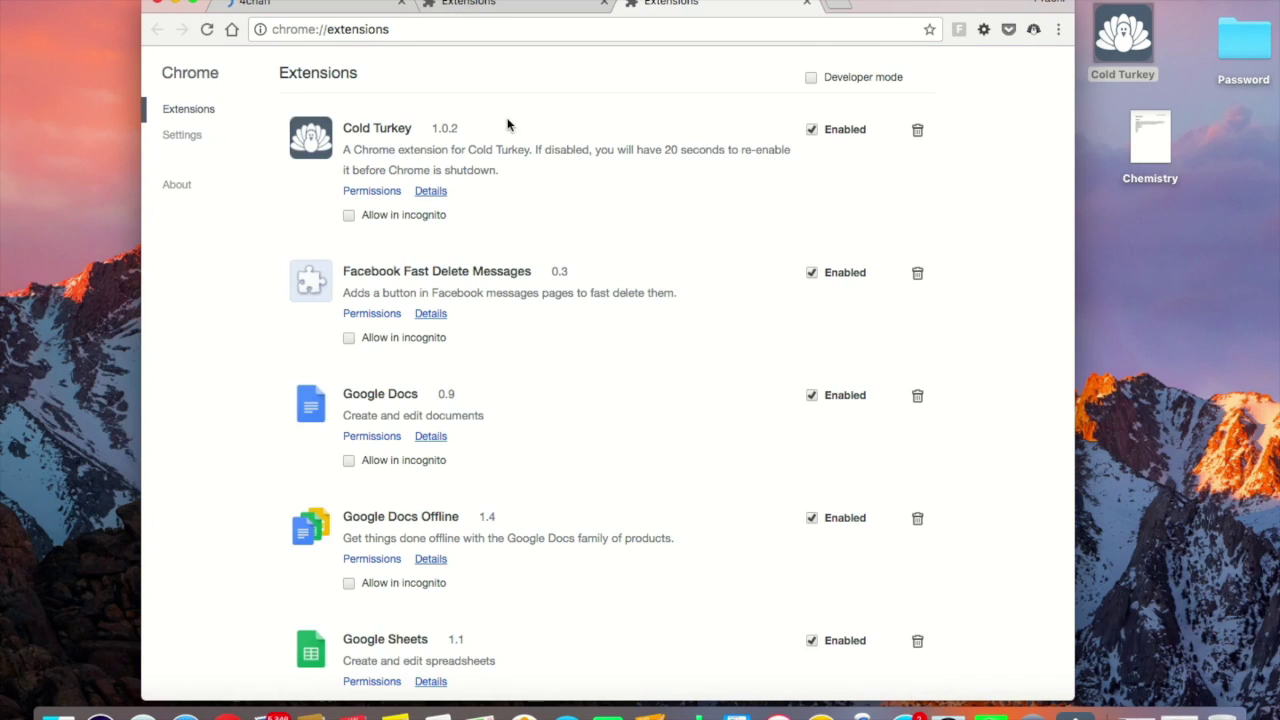
{"action": "left_click", "coordinate": [812, 129]}
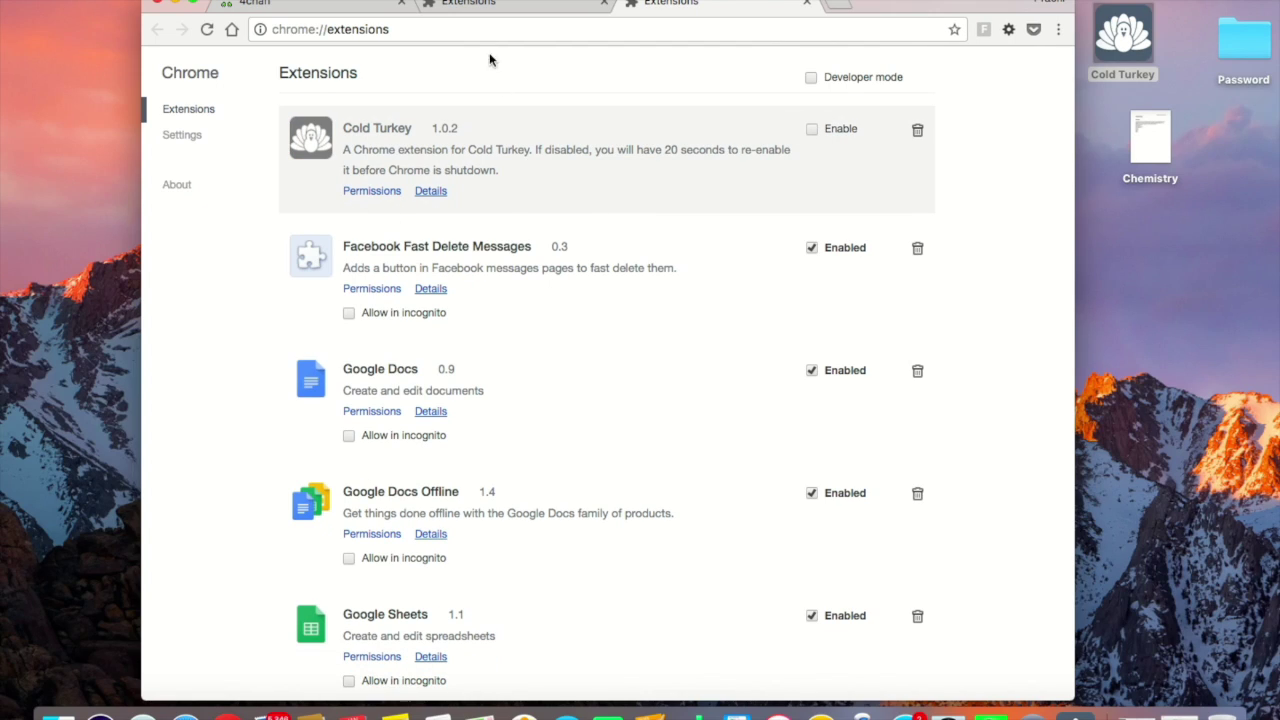
Step: Reload 4chan.org with the extension disabled to check access, and close the browser window
{"action": "left_click", "coordinate": [470, 3]}
{"action": "left_click", "coordinate": [370, 4]}
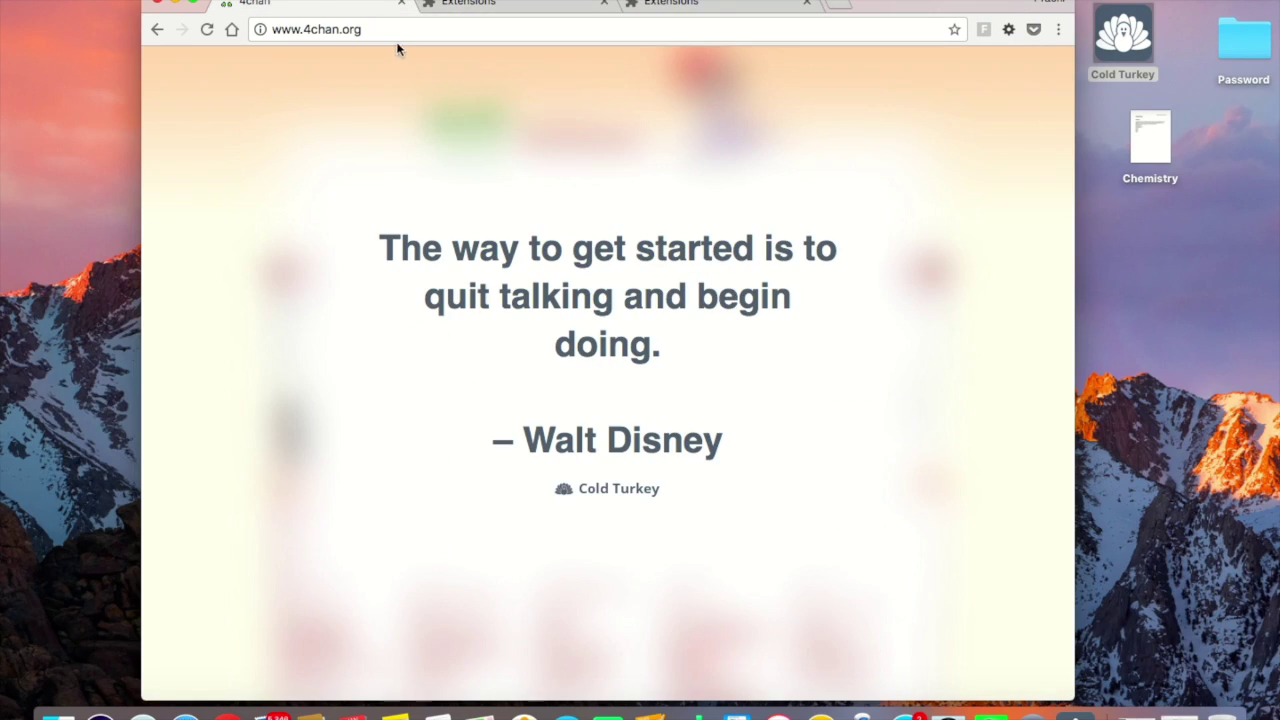
{"action": "left_click", "coordinate": [391, 29]}
{"action": "key", "text": "Return"}
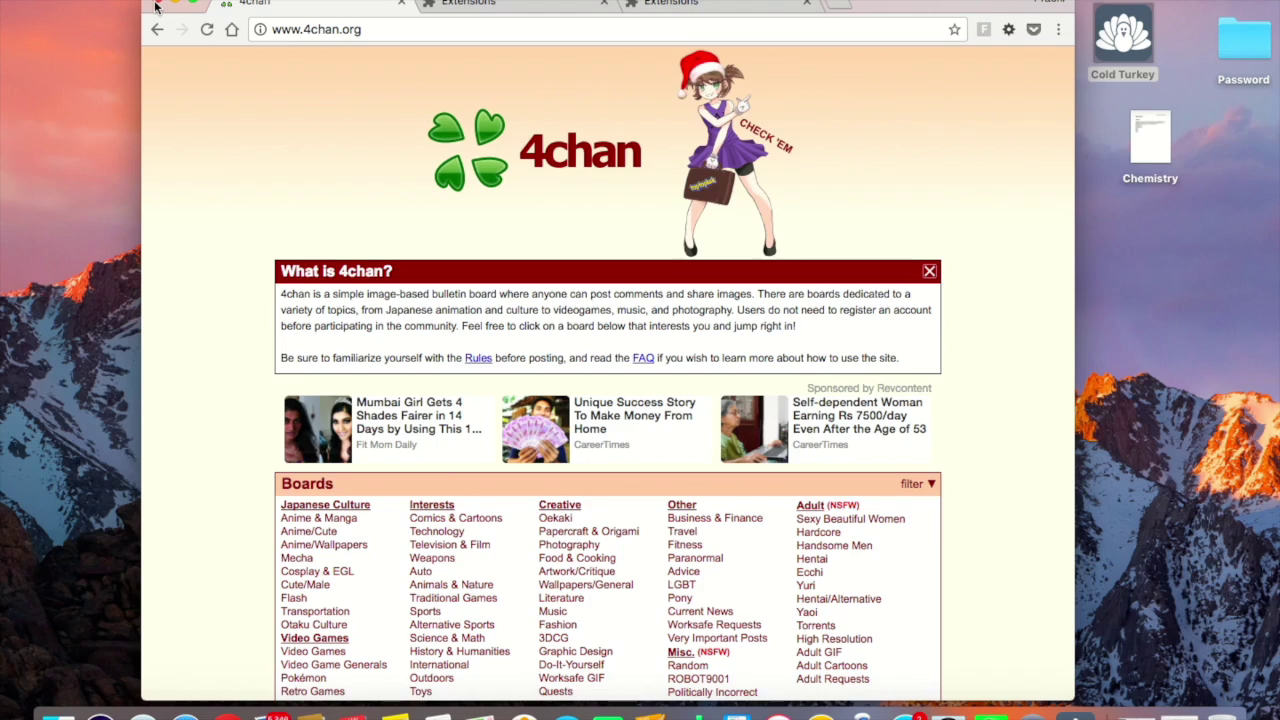
{"action": "left_click", "coordinate": [153, 2]}
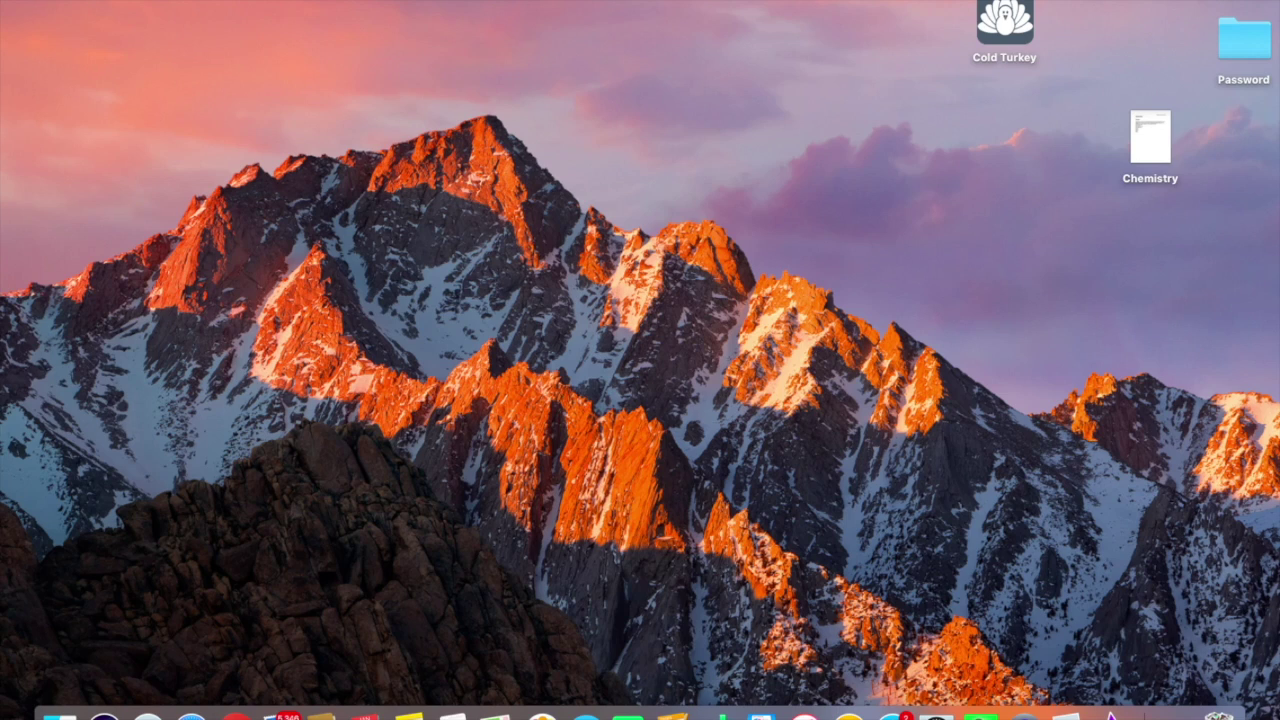
Step: Open the Cold Turkey application window and quit the application
{"action": "left_click", "coordinate": [930, 0]}
{"action": "left_click", "coordinate": [980, 2]}
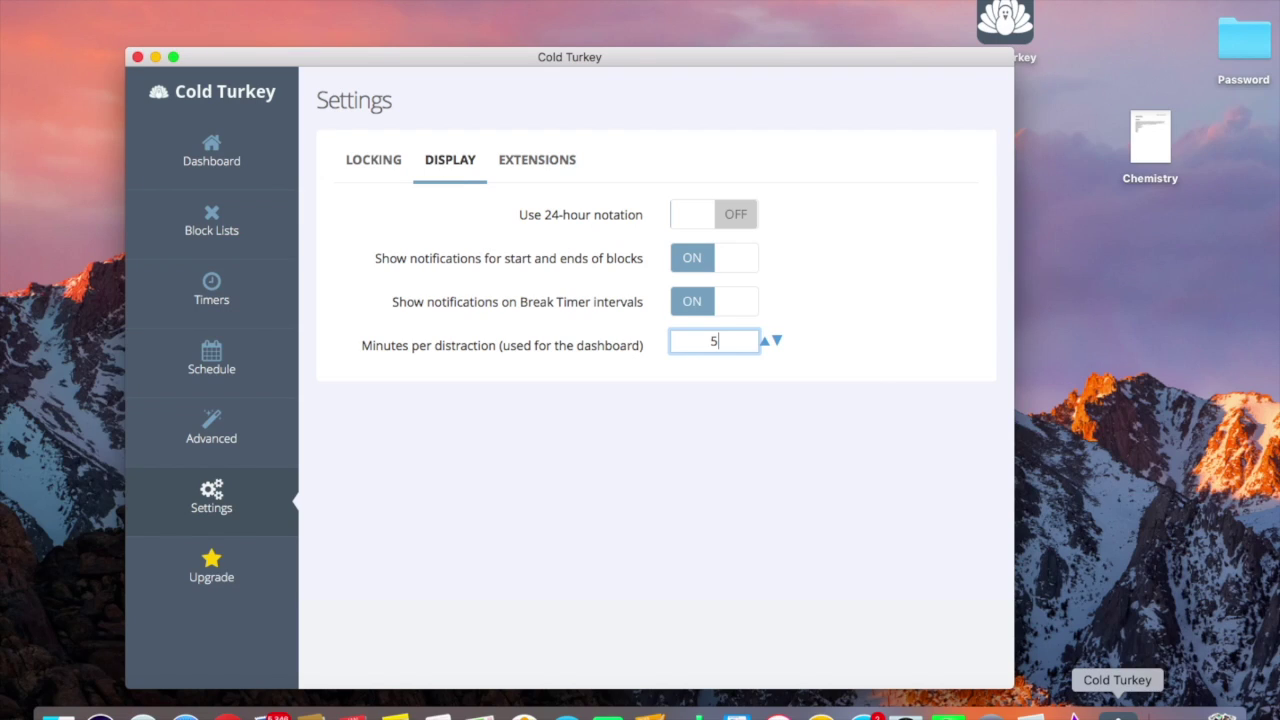
{"action": "right_click", "coordinate": [1117, 714]}
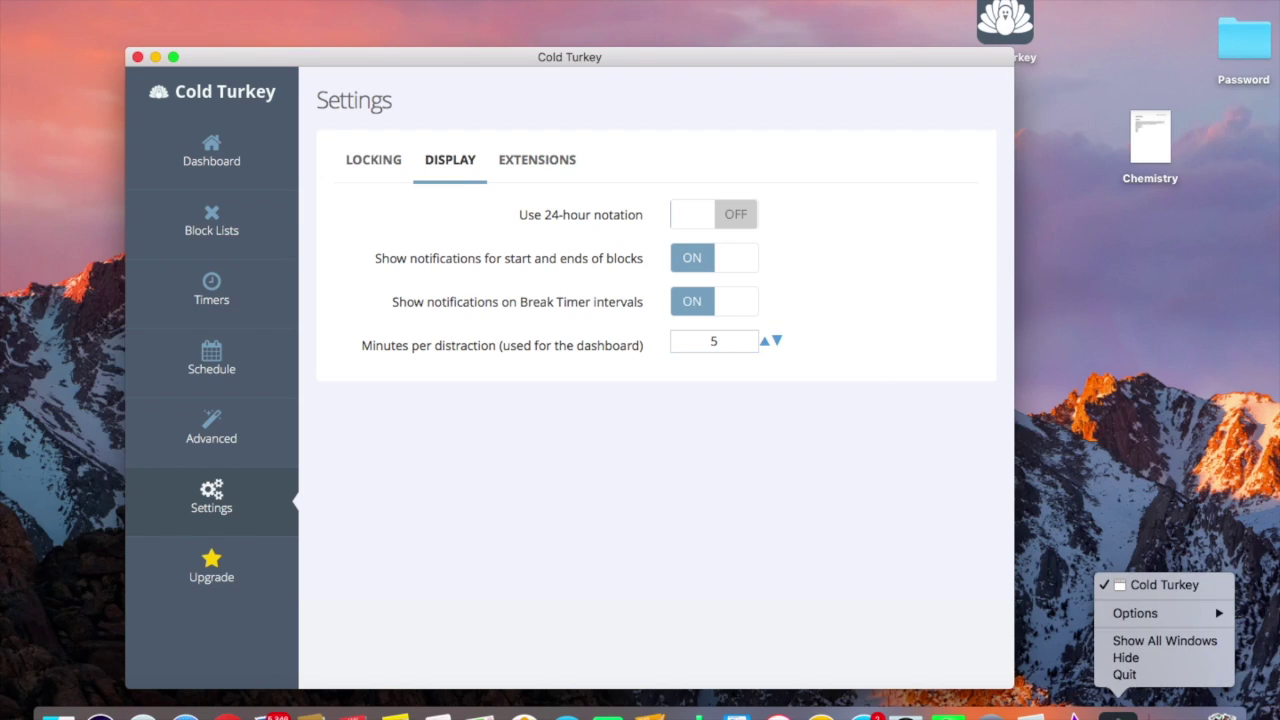
{"action": "left_click", "coordinate": [1160, 675]}
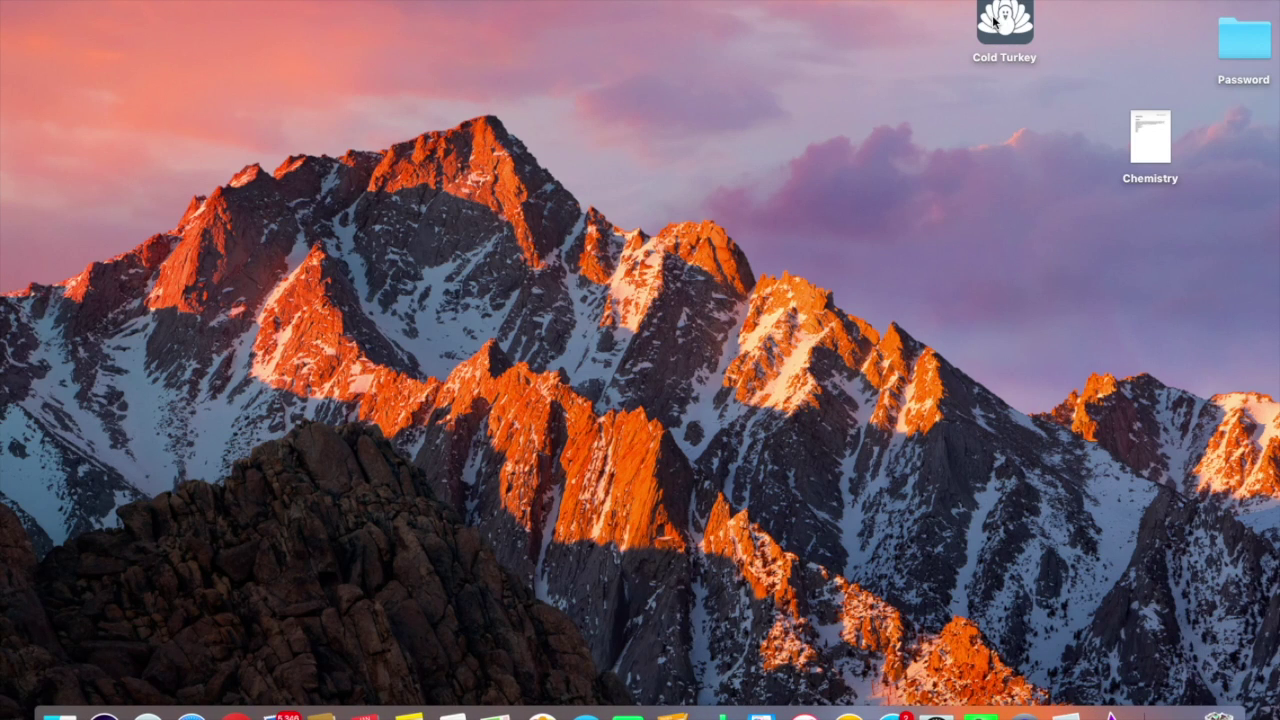
Step: Search the Mac's applications for "cold t", move the Cold Turkey app to the Trash, and close the search window
{"action": "mouse_move", "coordinate": [996, 20]}
{"action": "left_mouse_down"}
{"action": "mouse_move", "coordinate": [1025, 157]}
{"action": "mouse_move", "coordinate": [1020, 100]}
{"action": "mouse_move", "coordinate": [992, 35]}
{"action": "mouse_move", "coordinate": [1044, 395]}
{"action": "mouse_move", "coordinate": [1110, 494]}
{"action": "mouse_move", "coordinate": [985, 97]}
{"action": "mouse_move", "coordinate": [996, 41]}
{"action": "left_mouse_up"}
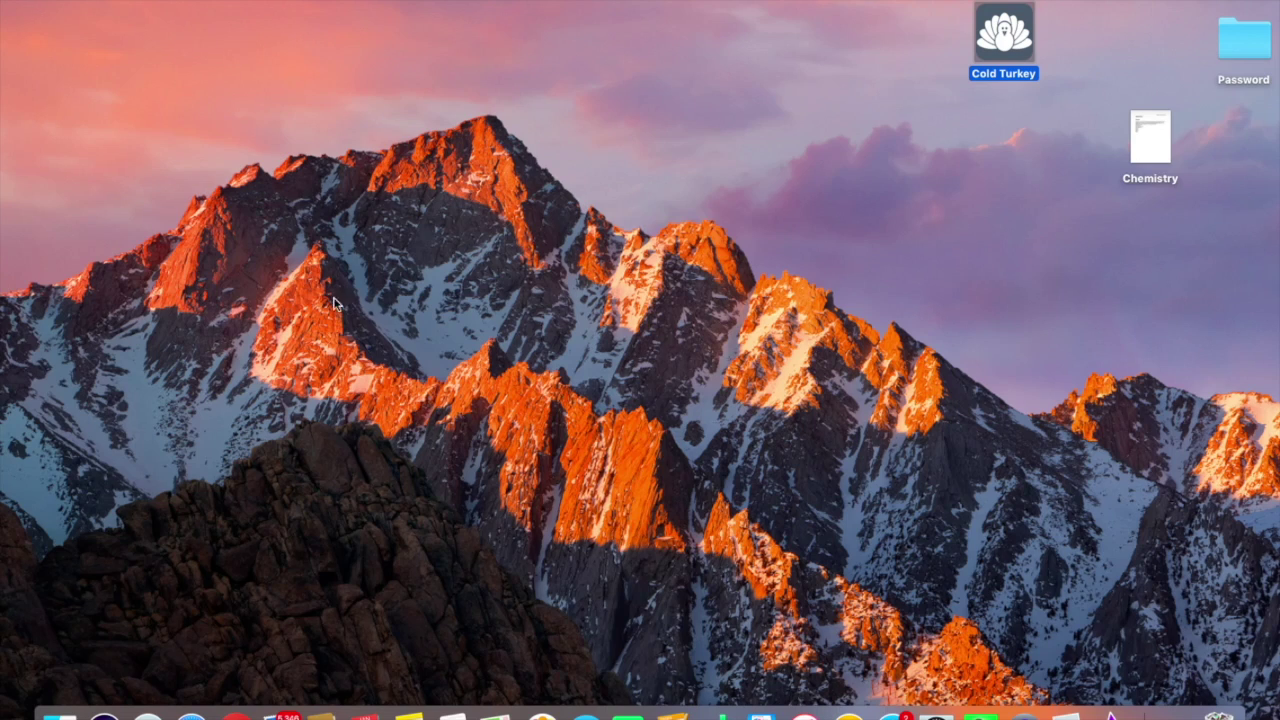
{"action": "left_click", "coordinate": [59, 716]}
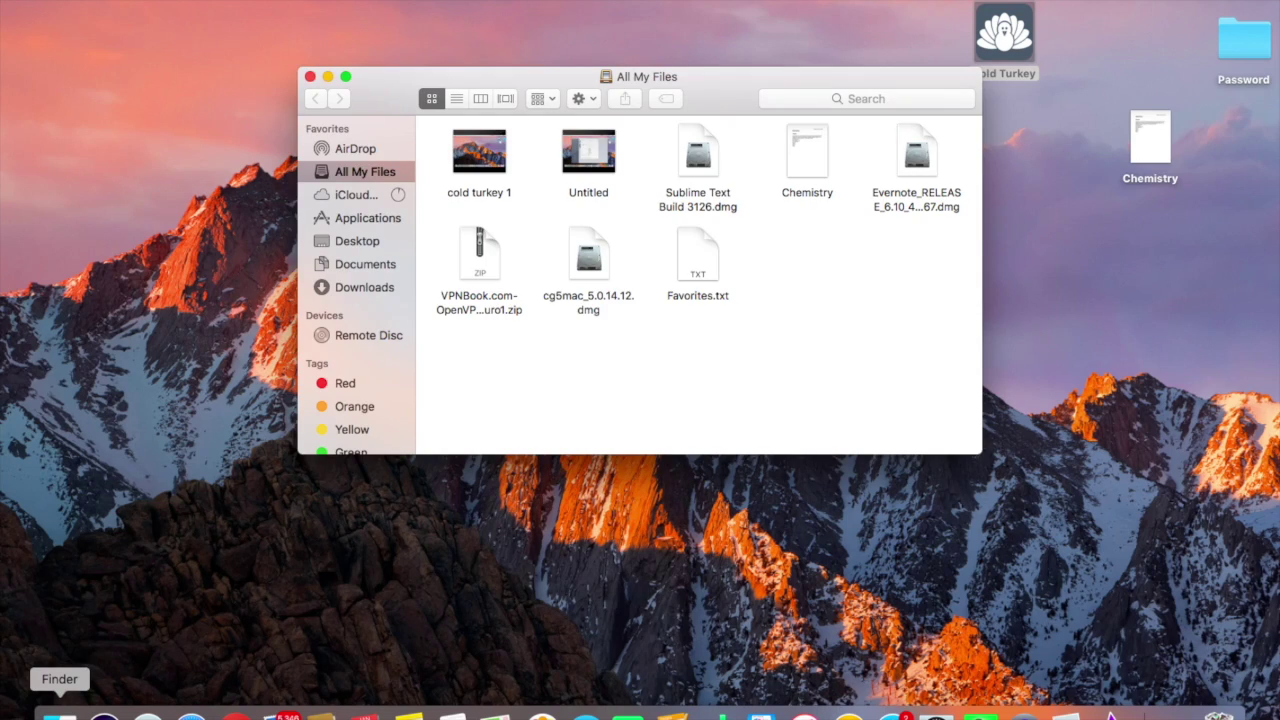
{"action": "left_click", "coordinate": [366, 219]}
{"action": "left_click", "coordinate": [814, 100]}
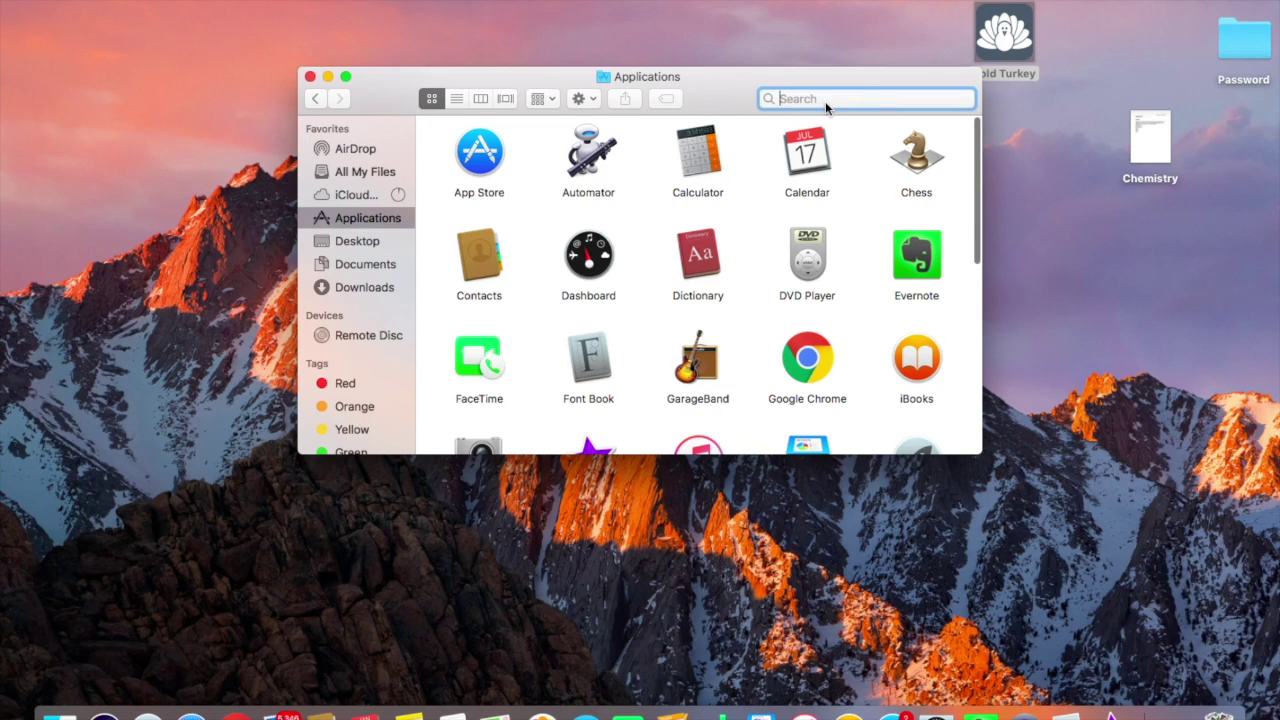
{"action": "type", "text": "cold t"}
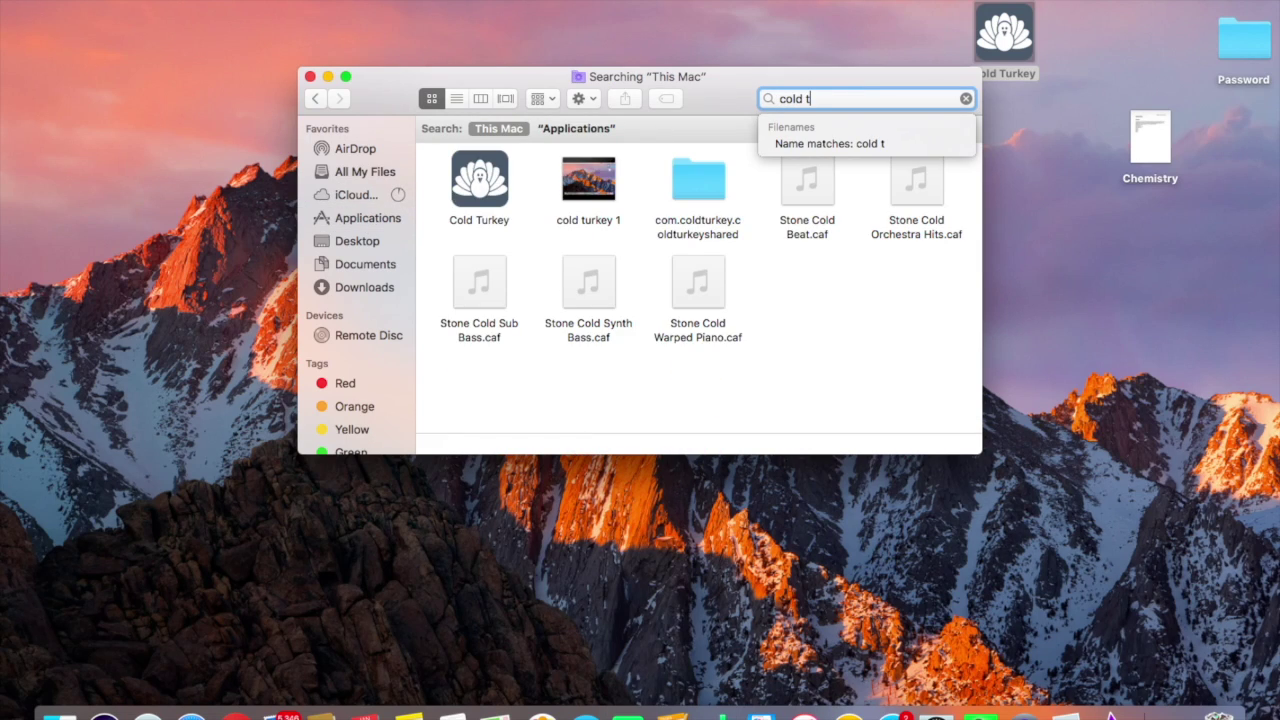
{"action": "left_click_drag", "start_coordinate": [458, 176], "coordinate": [1215, 710]}
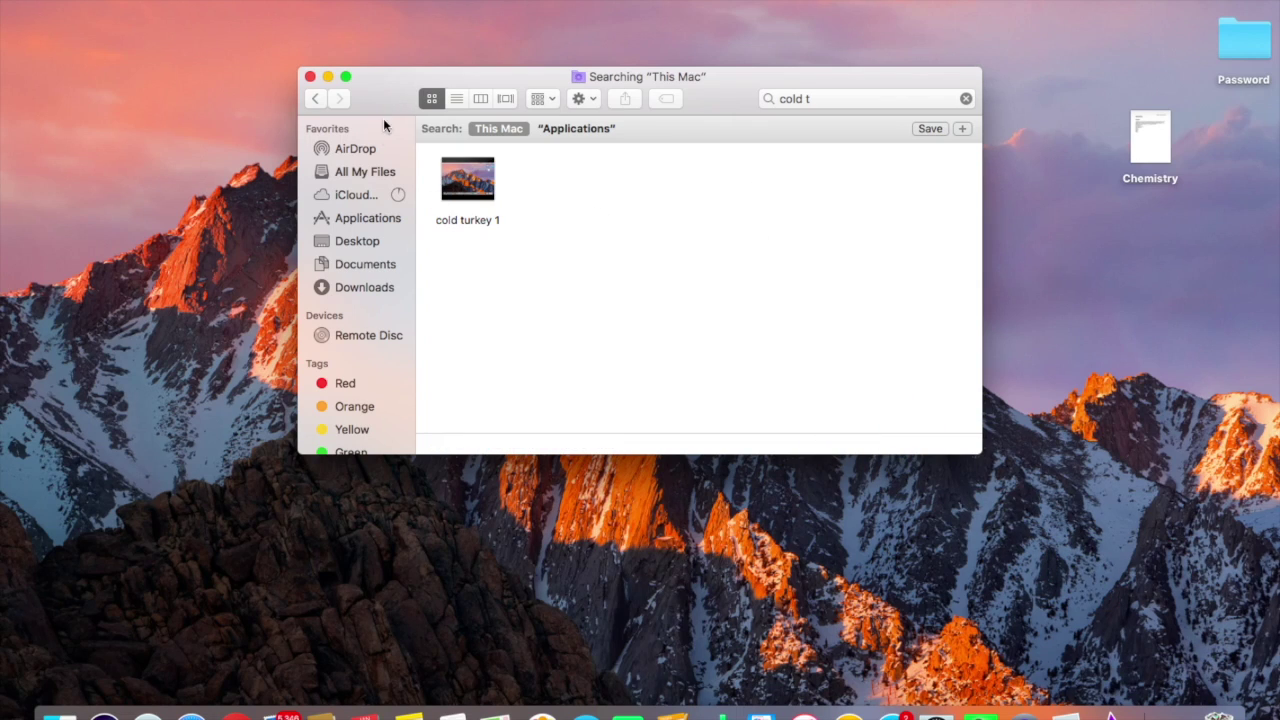
{"action": "left_click", "coordinate": [309, 76]}
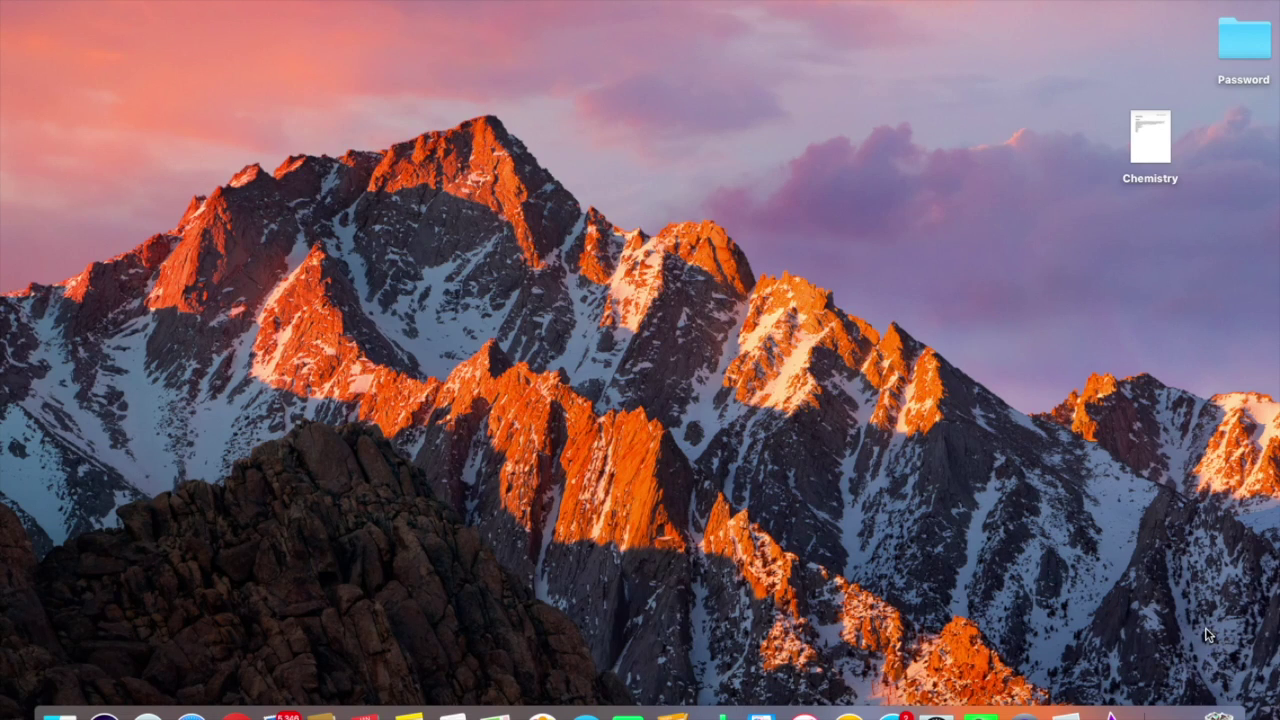
Step: Permanently delete Cold Turkey and Cold Turkey copy from the Trash, and close the Trash window
{"action": "left_click", "coordinate": [1216, 712]}
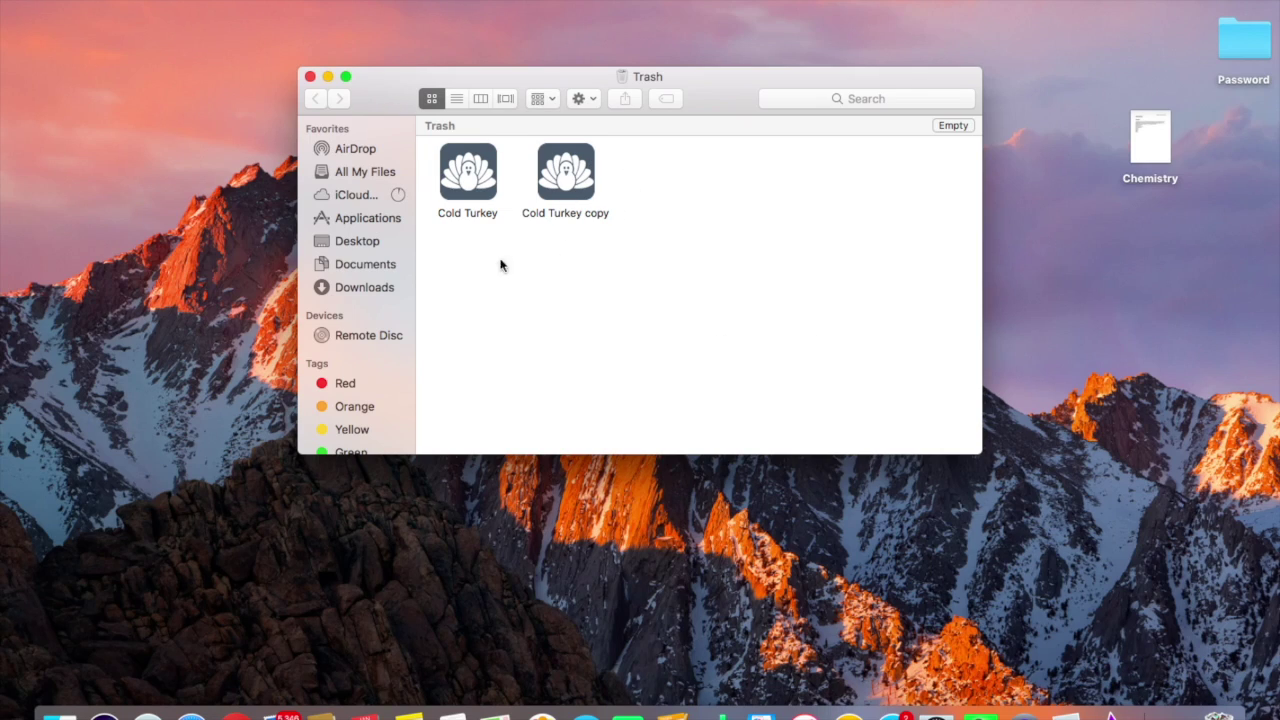
{"action": "left_click", "coordinate": [597, 177]}
{"action": "left_click_drag", "start_coordinate": [597, 177], "coordinate": [437, 171]}
{"action": "right_click", "coordinate": [484, 167]}
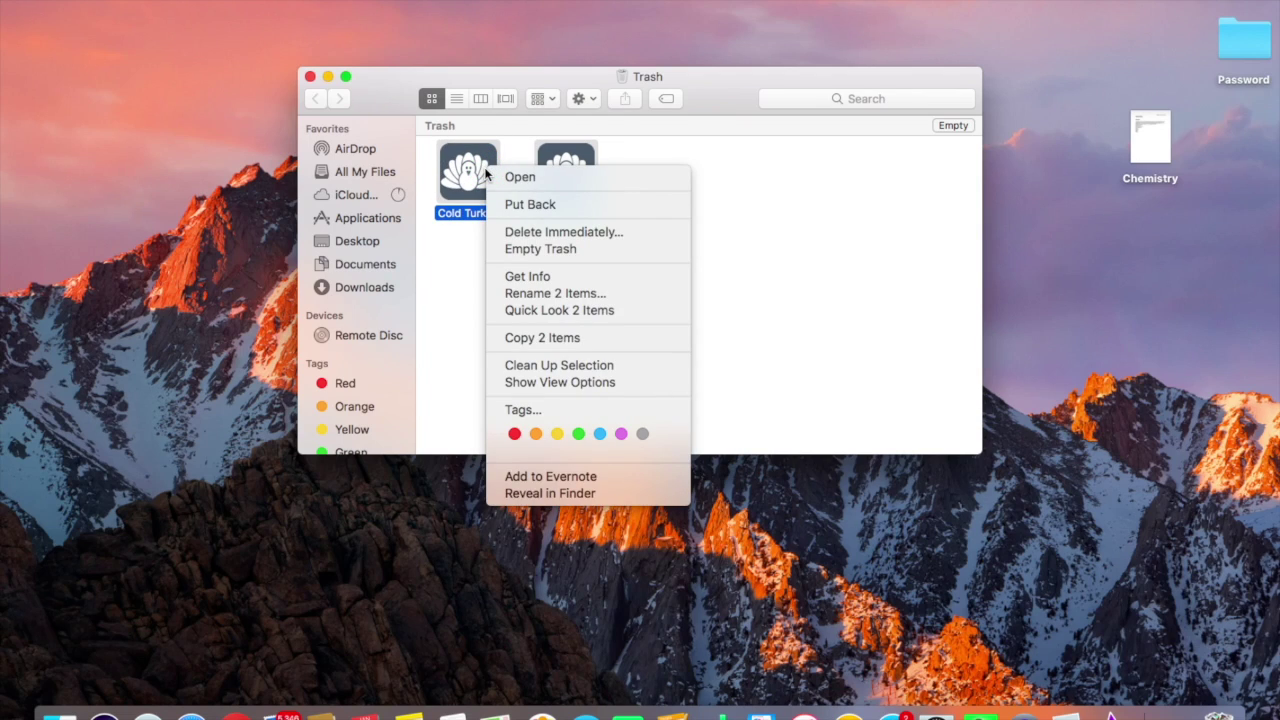
{"action": "left_click", "coordinate": [606, 236]}
{"action": "left_click", "coordinate": [775, 241]}
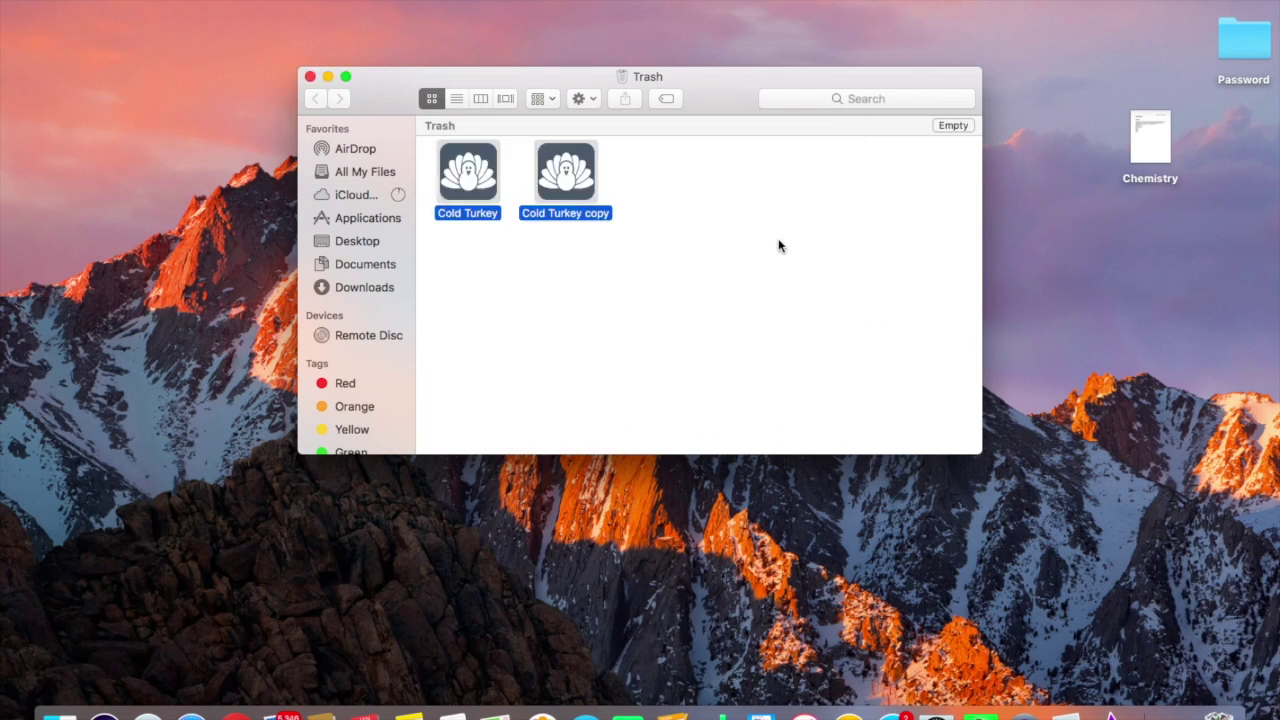
{"action": "left_click", "coordinate": [311, 77]}
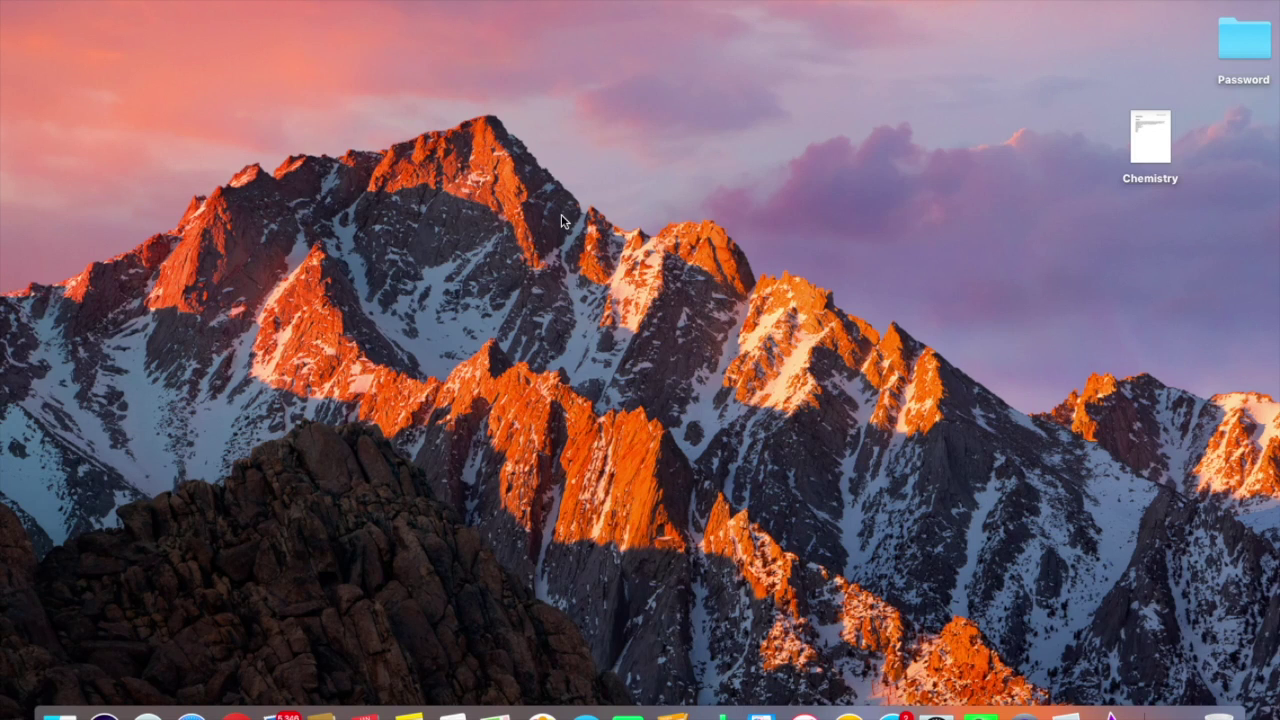
Step: Check the installed applications in Launchpad for Cold Turkey and return to the desktop
{"action": "key", "text": "F4"}
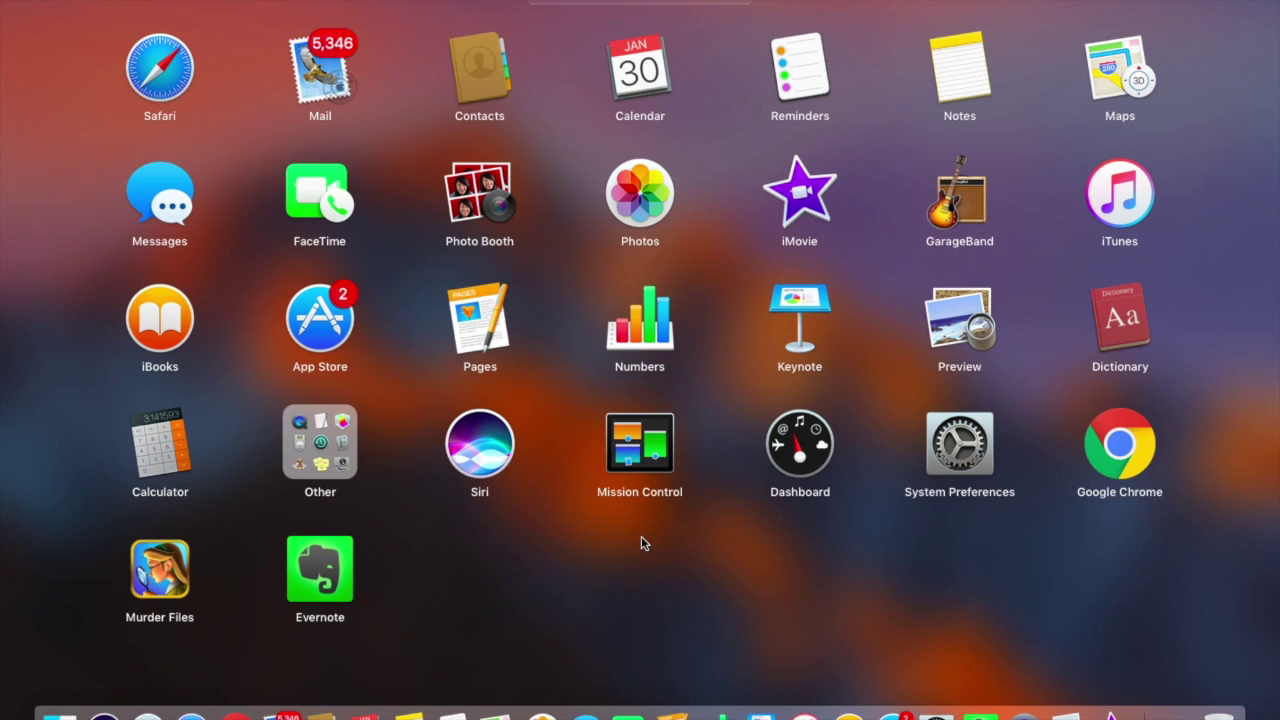
{"action": "left_click", "coordinate": [590, 494]}
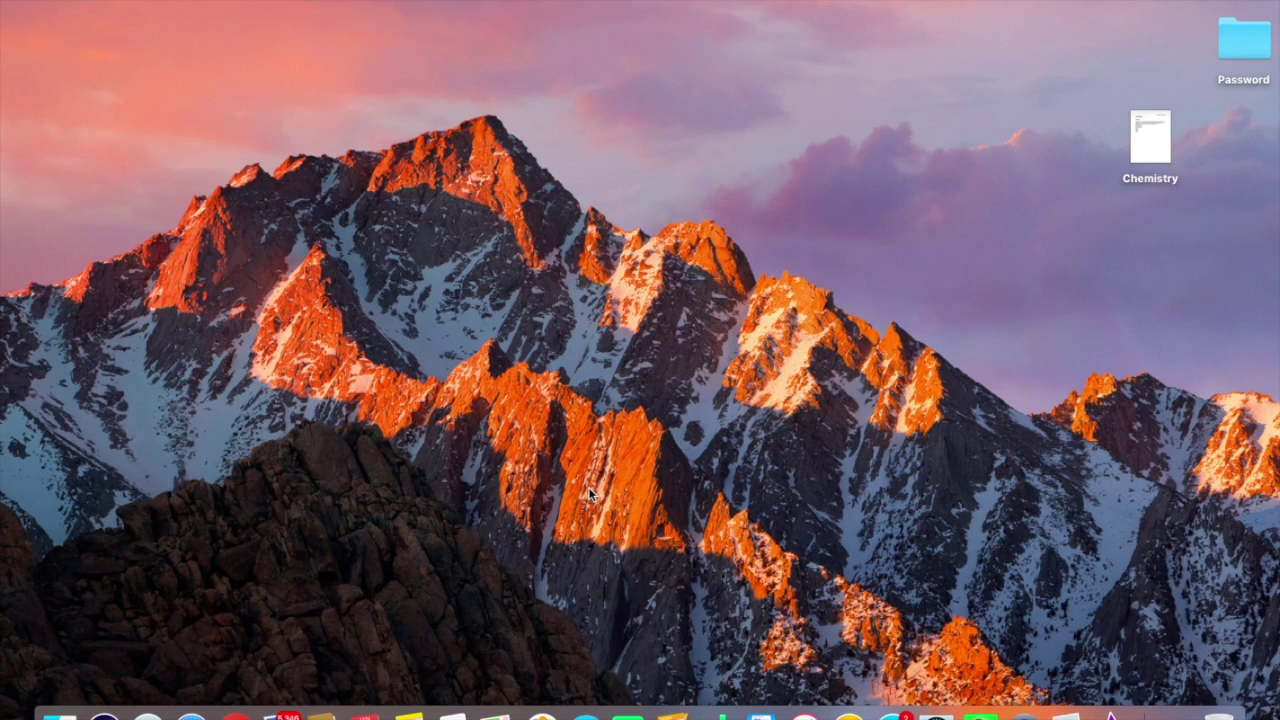